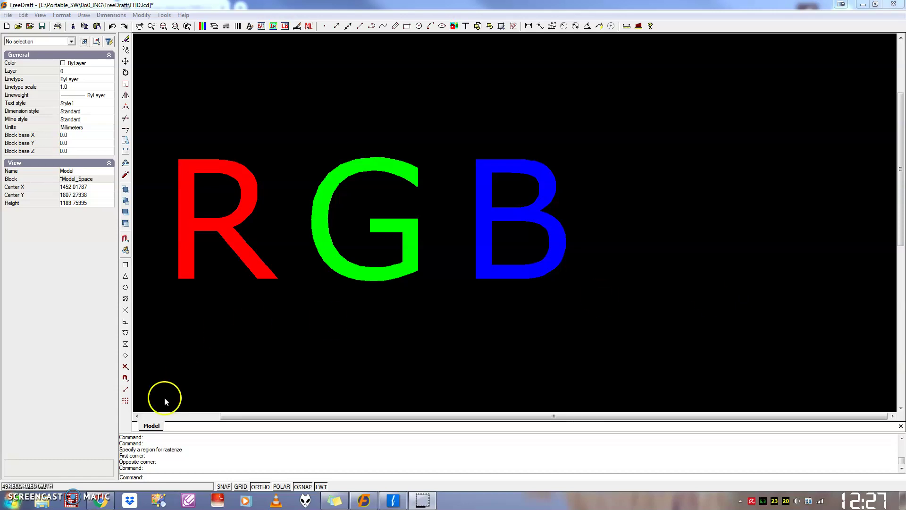
- Bring up Chrome showing the AdditiveColor.svg diagram of overlapping red, green and blue circles
click(111, 502)
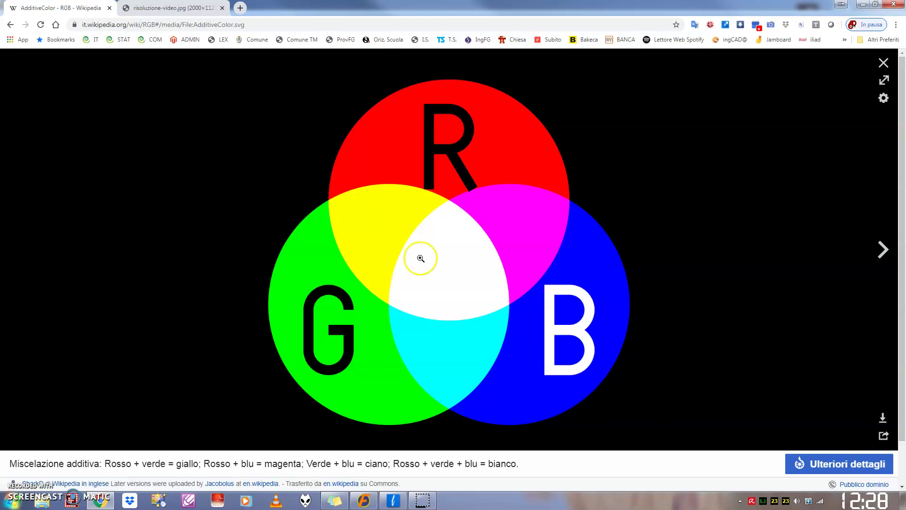
- Switch to the risoluzione-video.jpg chart comparing SD, HD, Full HD and Ultra HD resolutions
click(170, 8)
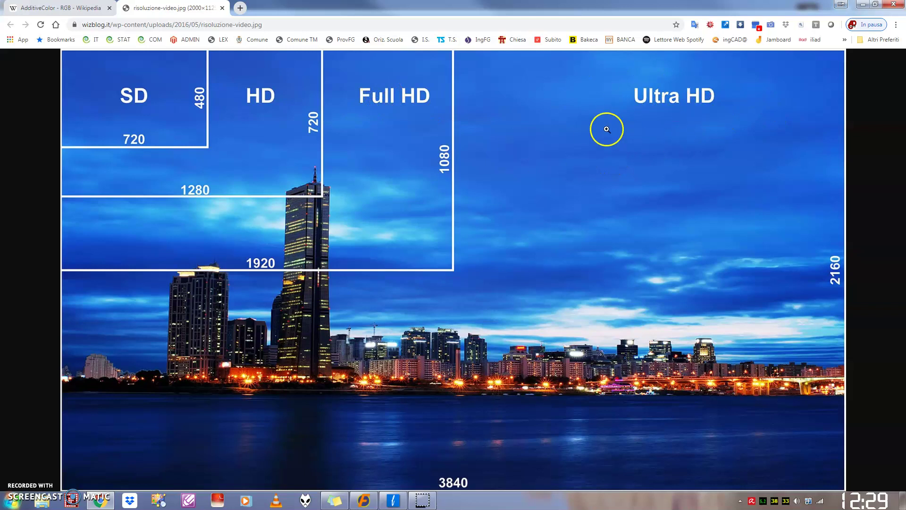
- Back in FreeDraft, preview colours 150, 170 and 91 in Select Color, then close it unapplied
click(367, 503)
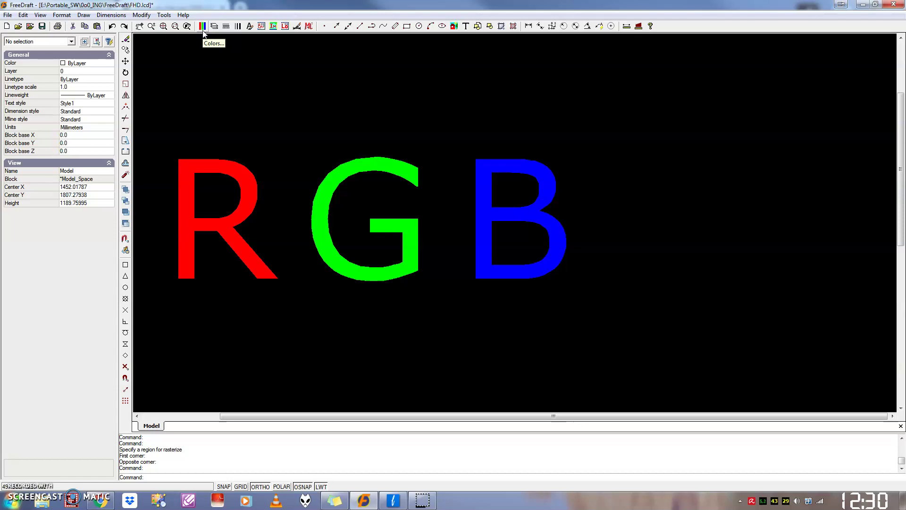
click(204, 30)
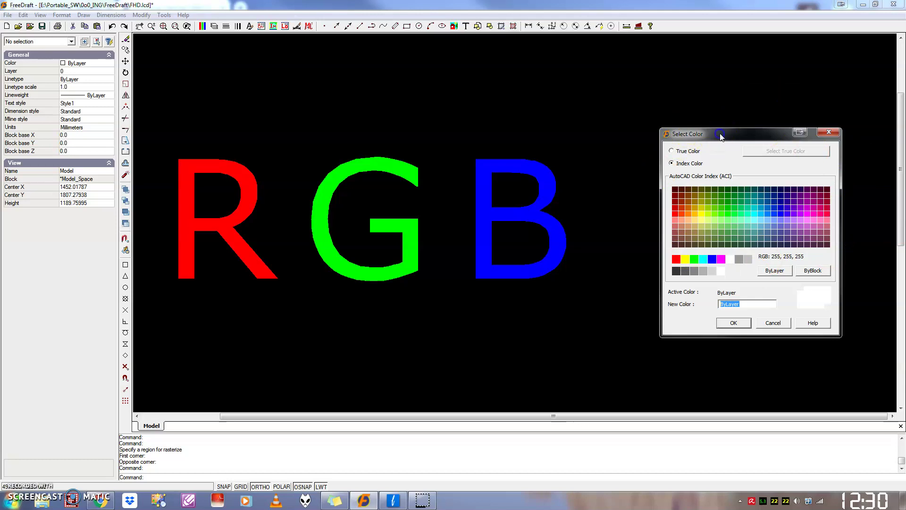
click(766, 215)
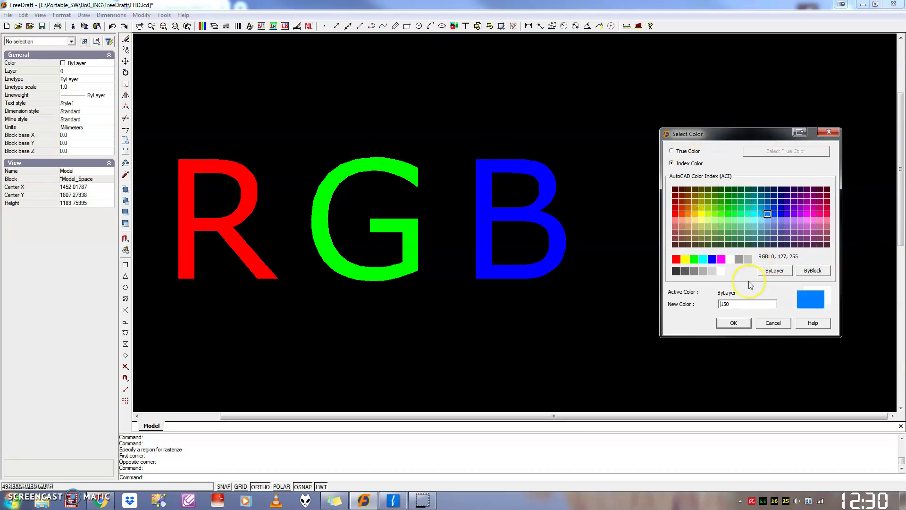
click(780, 213)
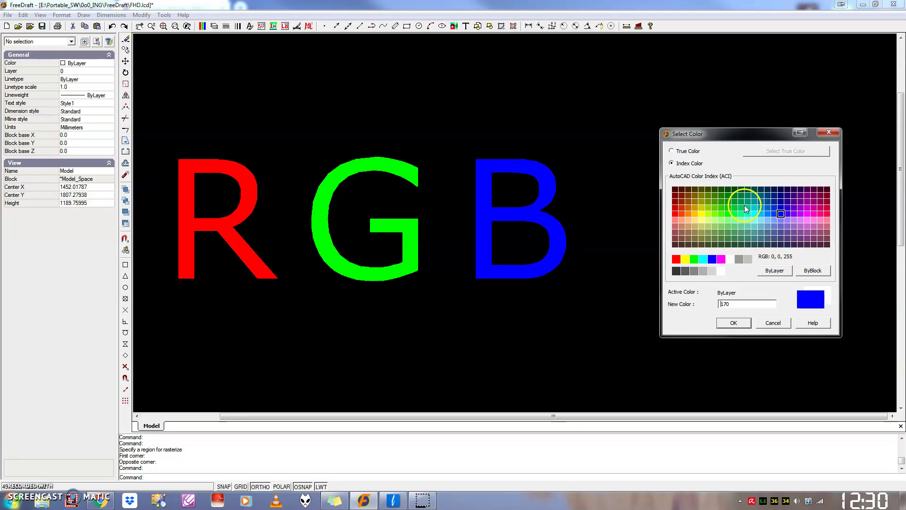
click(729, 221)
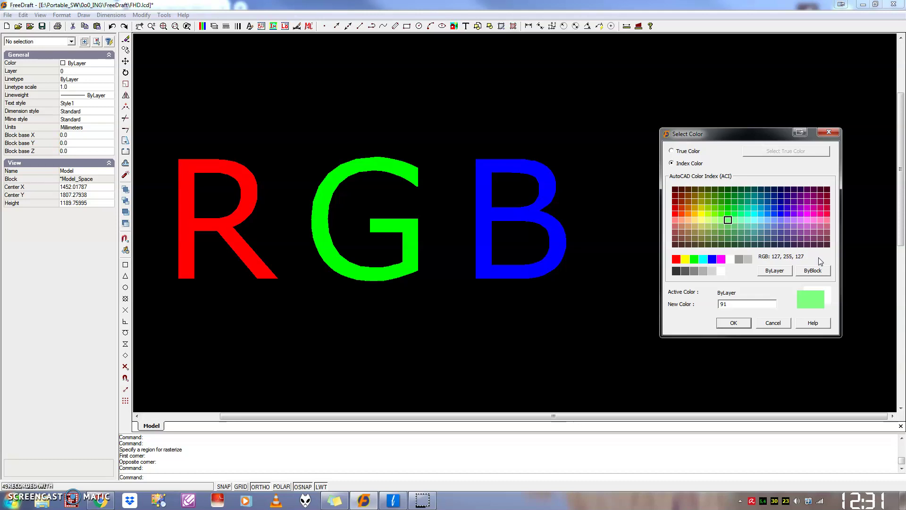
click(831, 133)
click(831, 131)
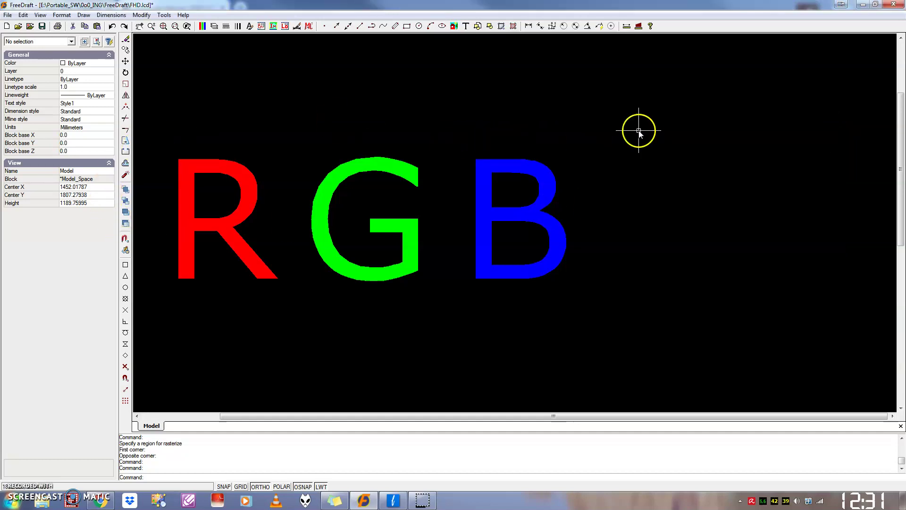
- Window-select the R, G and B letters and delete them
click(636, 104)
click(157, 360)
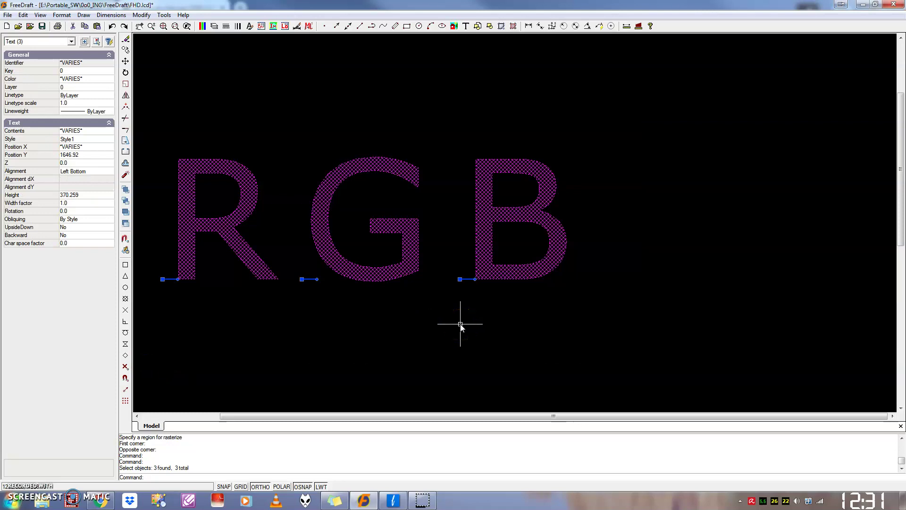
key(Delete)
click(384, 290)
click(395, 52)
- Draw a rectangle sized 1920 by 1080 using the Dimensions option
click(406, 26)
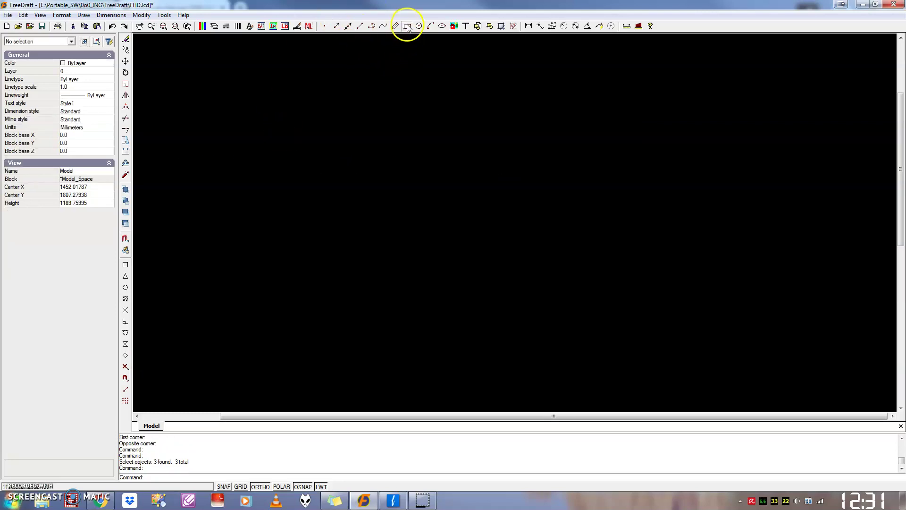
click(224, 343)
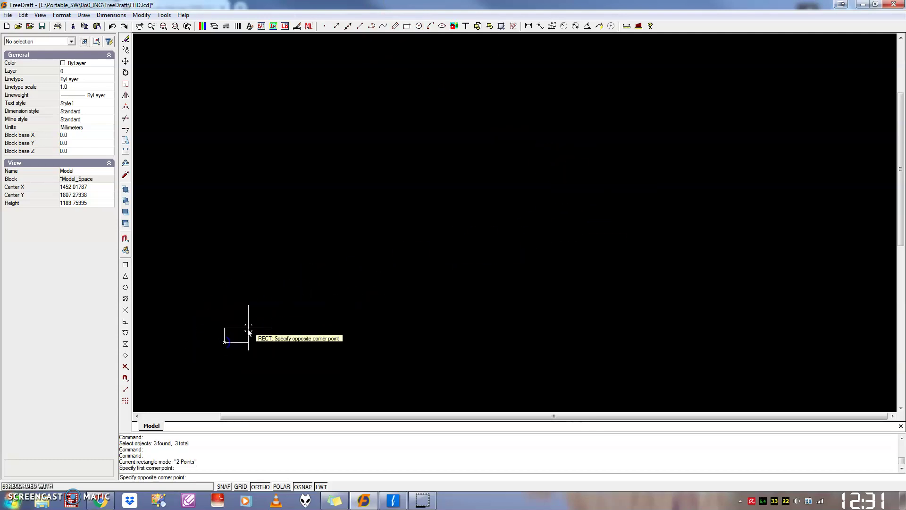
right_click(545, 163)
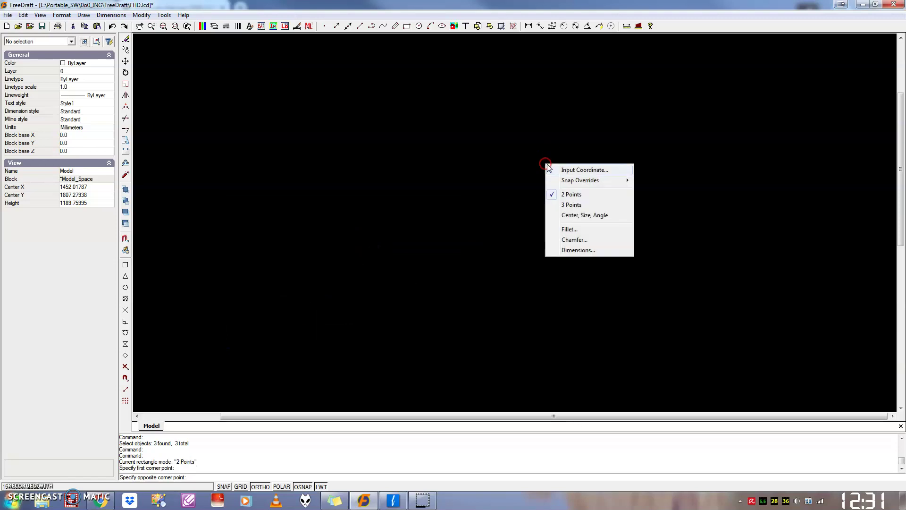
click(583, 249)
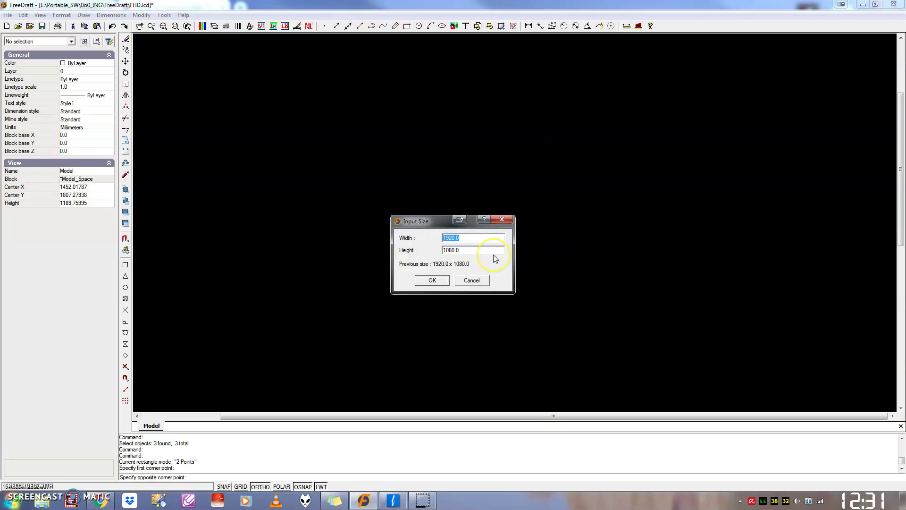
text(19)
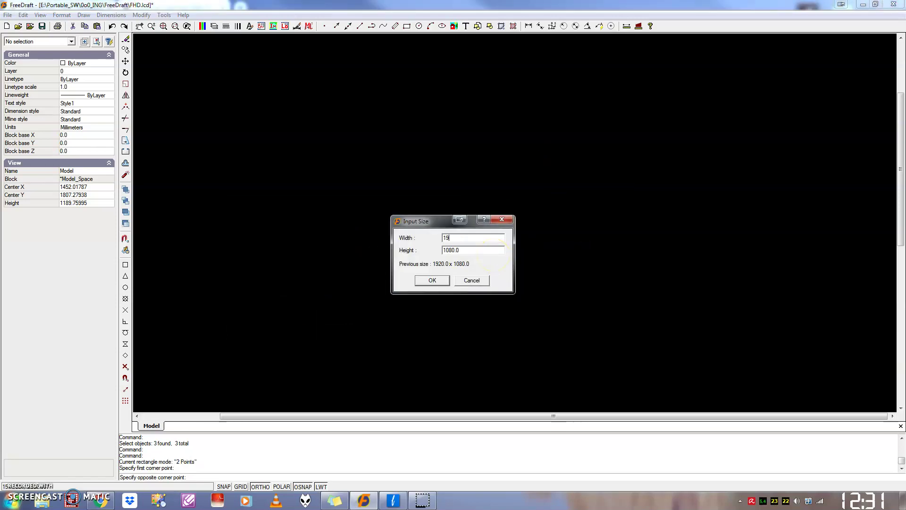
key(Tab)
text(1080)
click(461, 237)
click(460, 249)
click(431, 281)
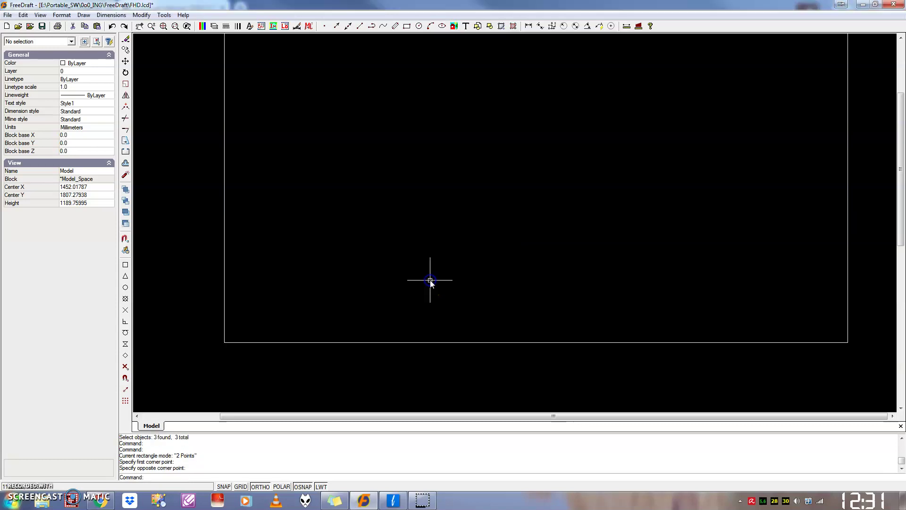
scroll(649, 238, down, 1)
- Pan the view so the whole 1920×1080 rectangle sits centred on the canvas
middle_drag(650, 241, 614, 250)
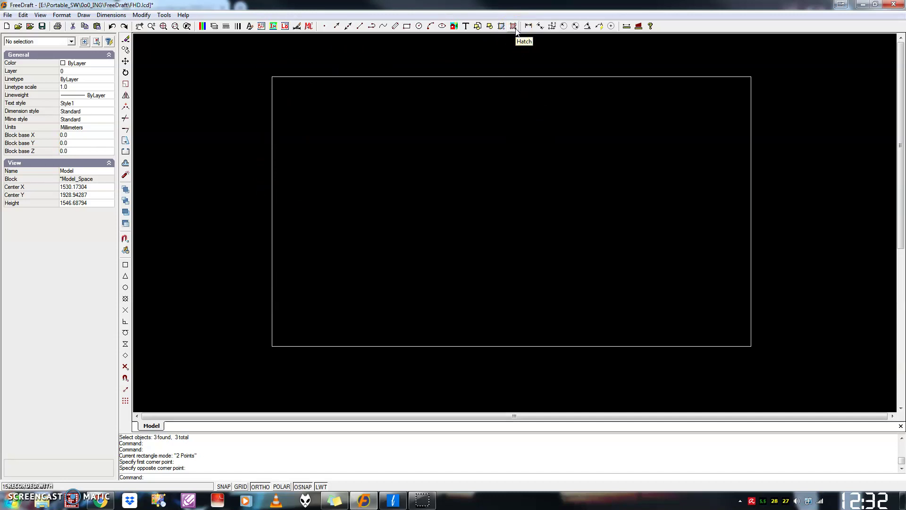
- Start a hatch using the rectangle as its boundary
click(513, 26)
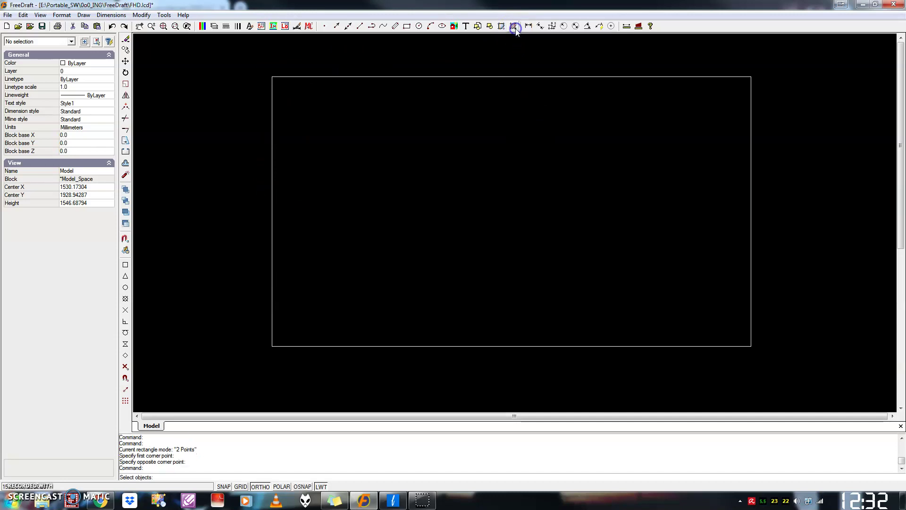
click(473, 77)
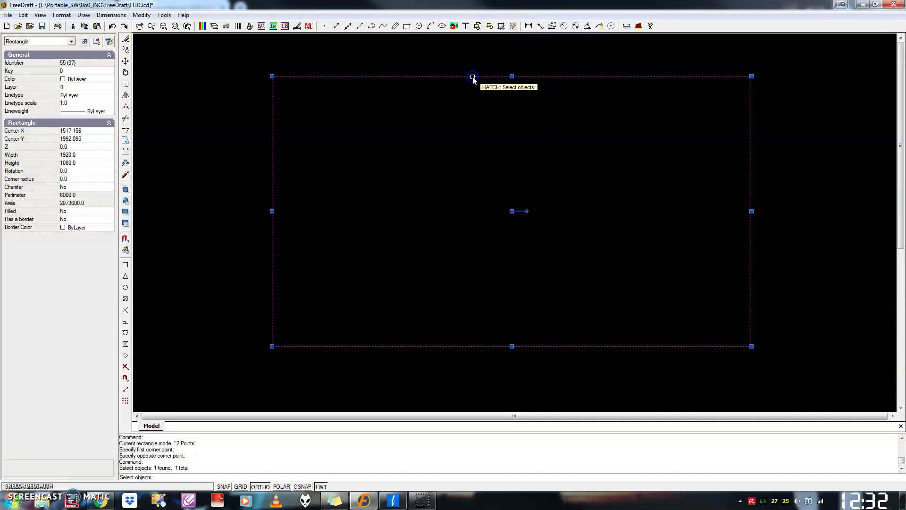
right_click(473, 78)
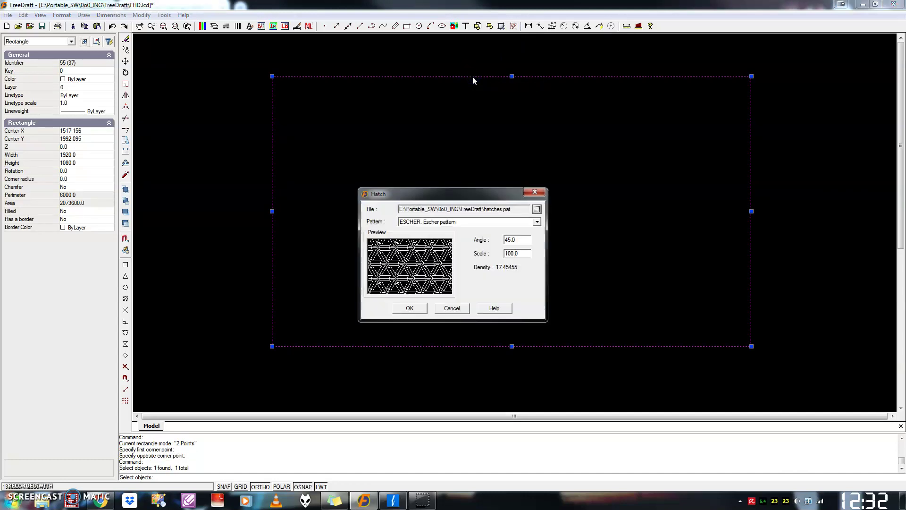
- Choose the ESCHER Escher pattern after previewing HOUND, SOLID and TRIANG
click(419, 223)
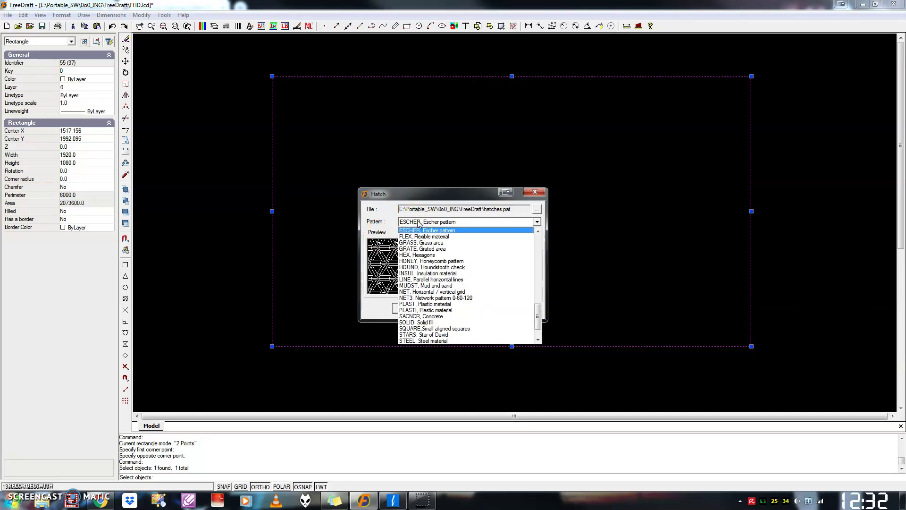
click(429, 267)
click(438, 219)
scroll(453, 283, up, 2)
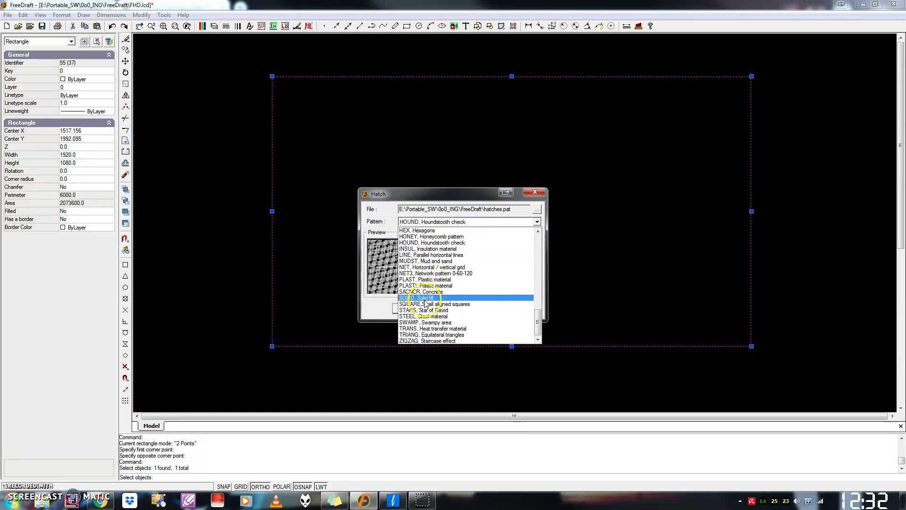
click(464, 304)
click(464, 223)
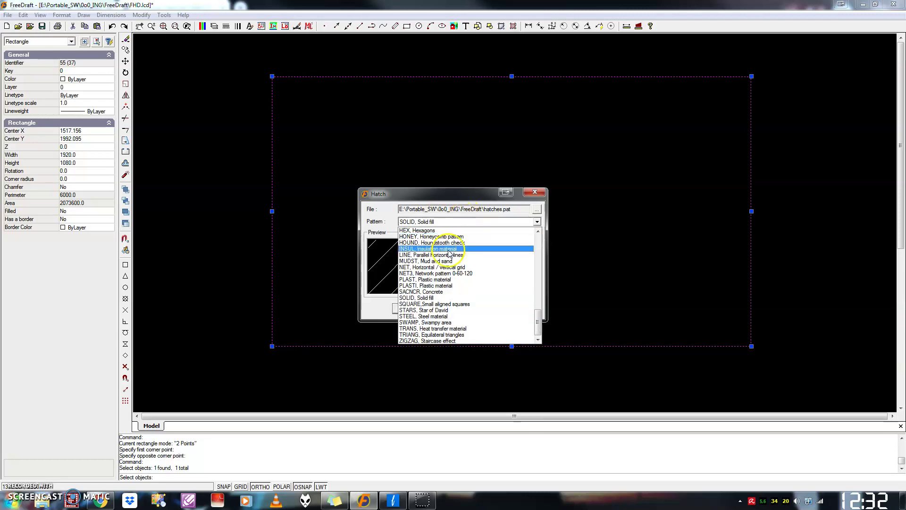
click(449, 316)
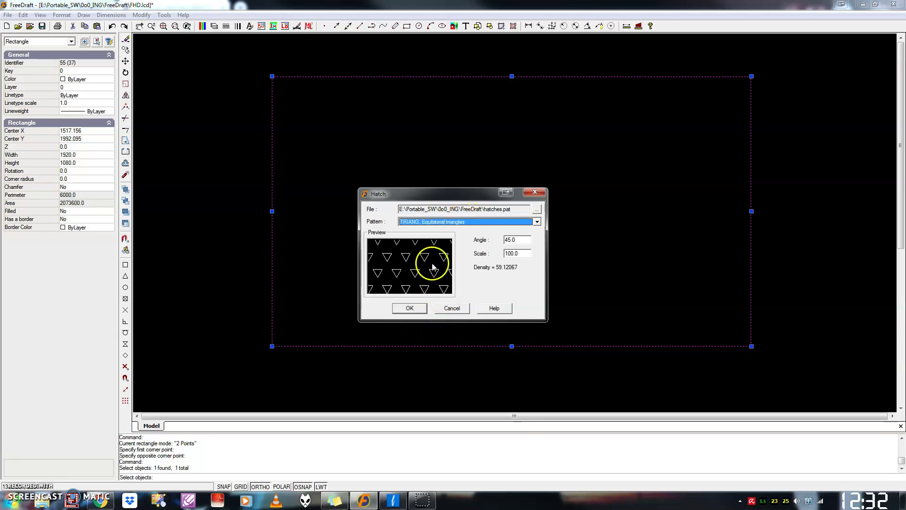
click(453, 221)
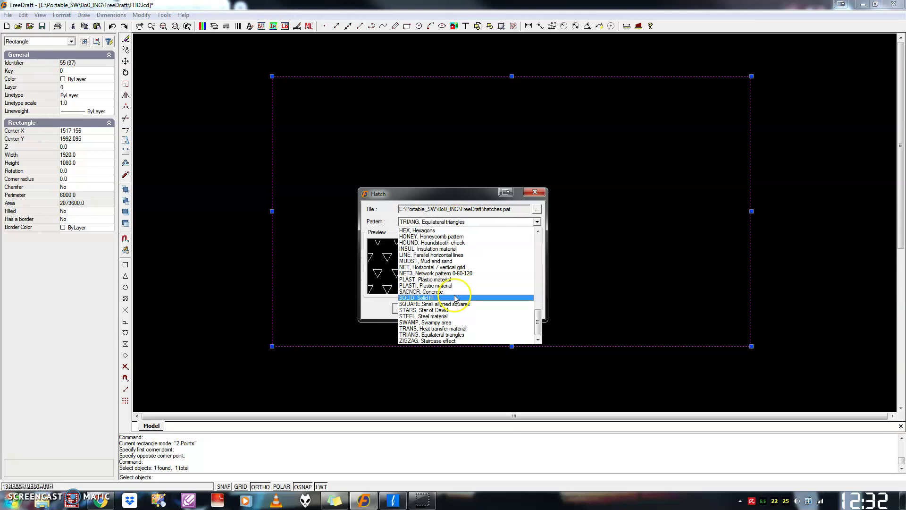
drag(538, 325, 538, 319)
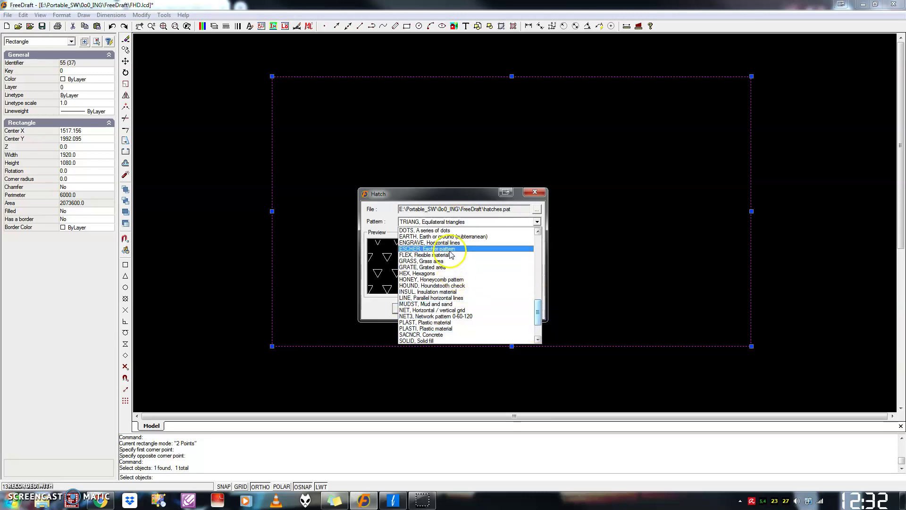
click(524, 249)
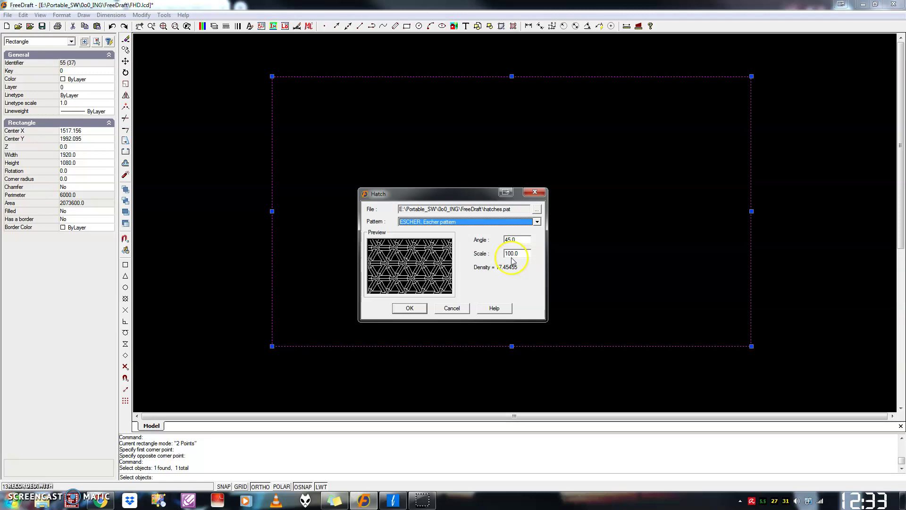
- Check the hatch angle is 45.0 and the scale is 100.0
click(516, 241)
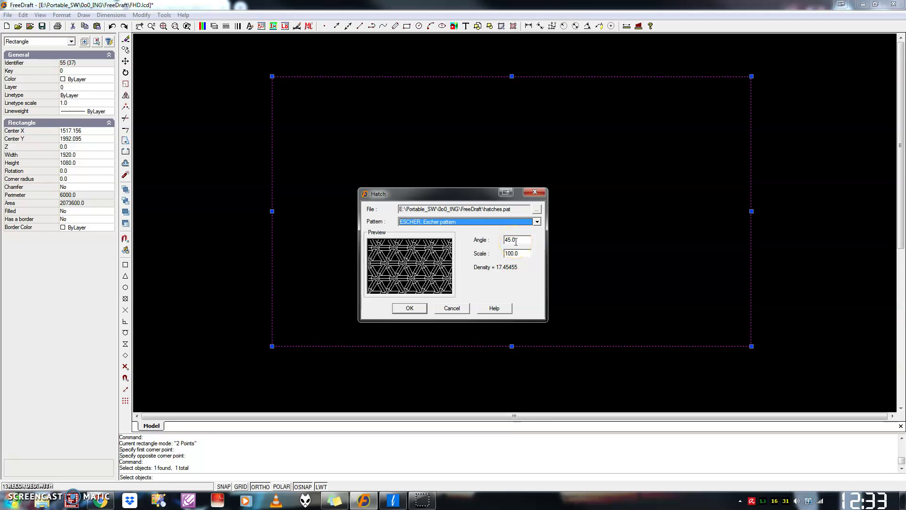
click(519, 255)
click(521, 253)
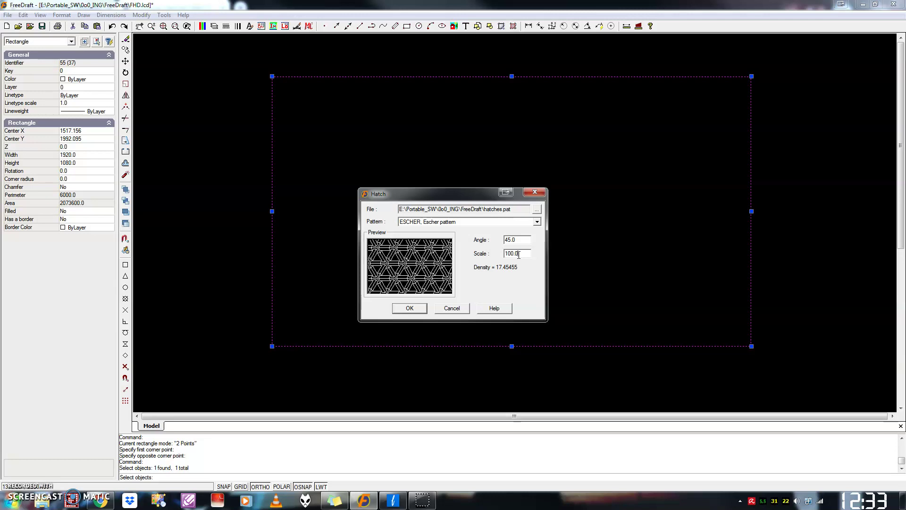
click(488, 273)
click(410, 308)
- Apply the Escher hatch and select the rectangle, confirming width 1920.0 and height 1080.0
click(409, 308)
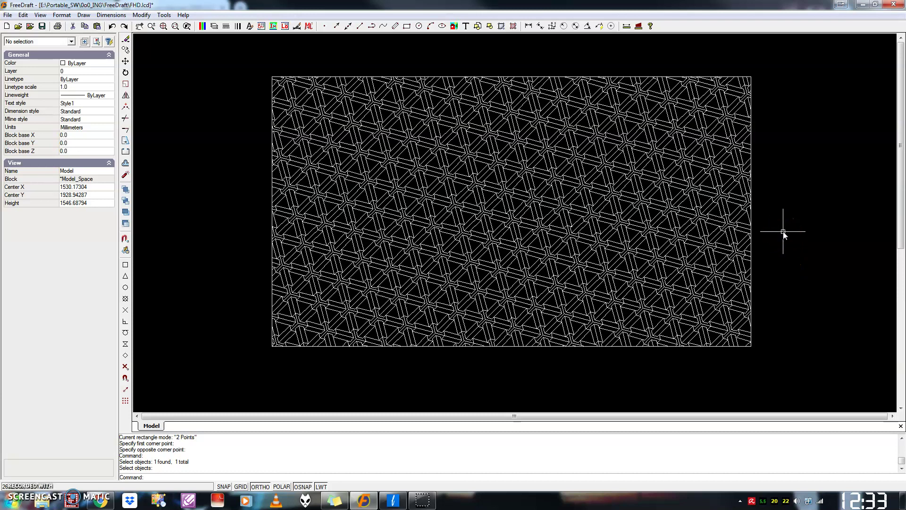
mouse_move(783, 232)
middle_down()
mouse_move(806, 288)
mouse_move(782, 260)
middle_up()
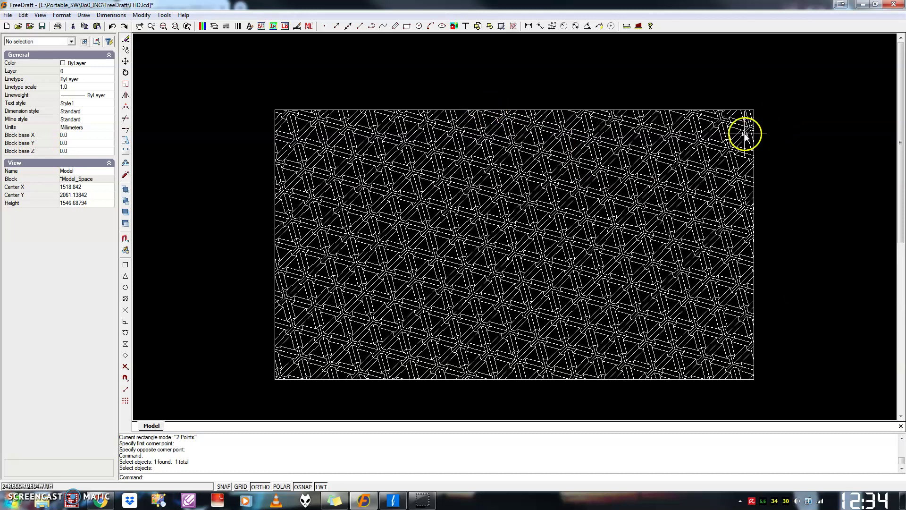
scroll(742, 133, up, 5)
scroll(750, 151, up, 2)
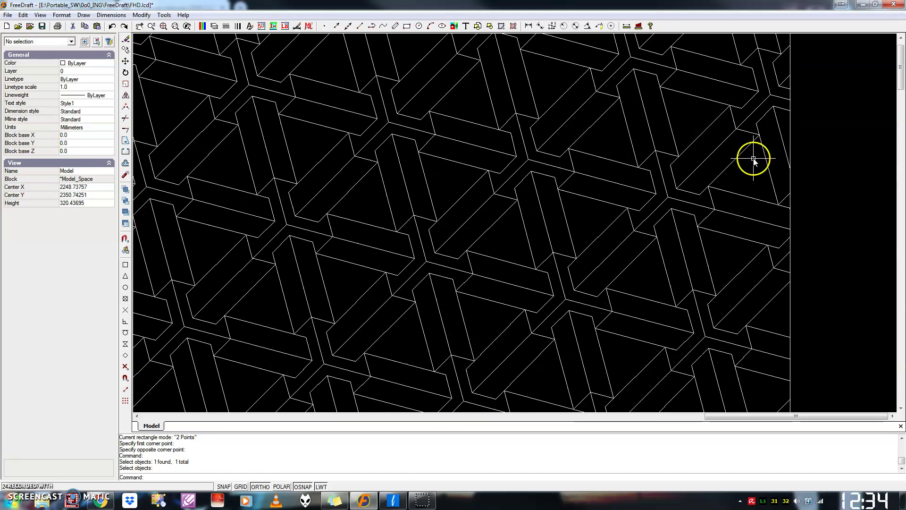
click(792, 135)
scroll(830, 194, down, 3)
scroll(854, 226, down, 5)
scroll(857, 229, up, 1)
mouse_move(857, 231)
middle_down()
mouse_move(805, 191)
mouse_move(754, 126)
middle_up()
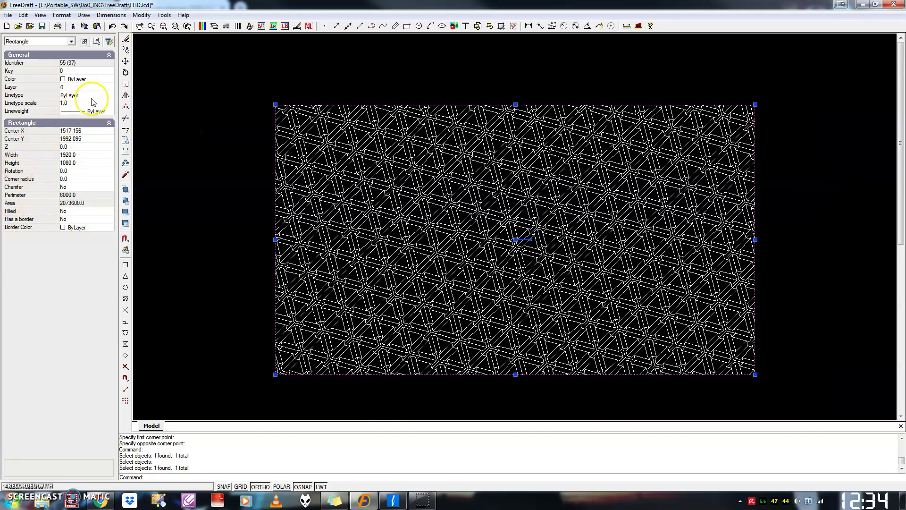
- Set the rectangle's Properties colour to black (0,0,0), then deselect it
click(85, 81)
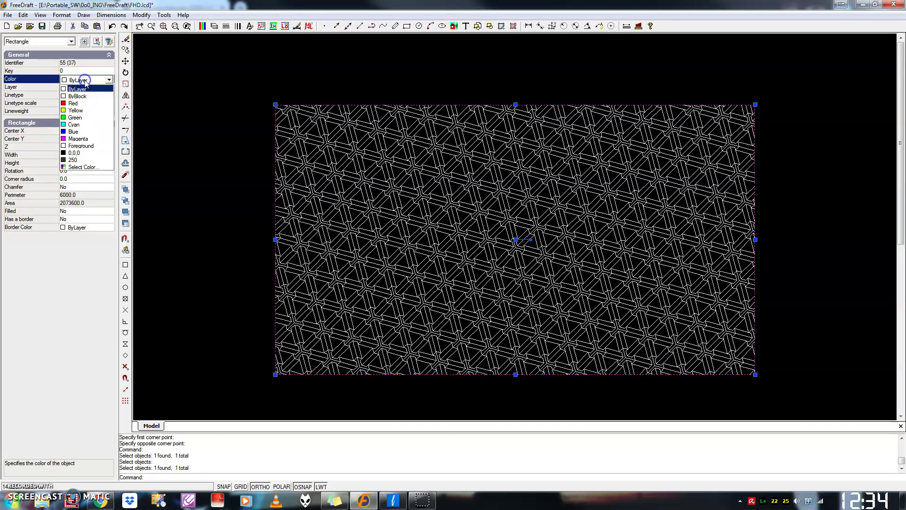
click(87, 152)
click(181, 172)
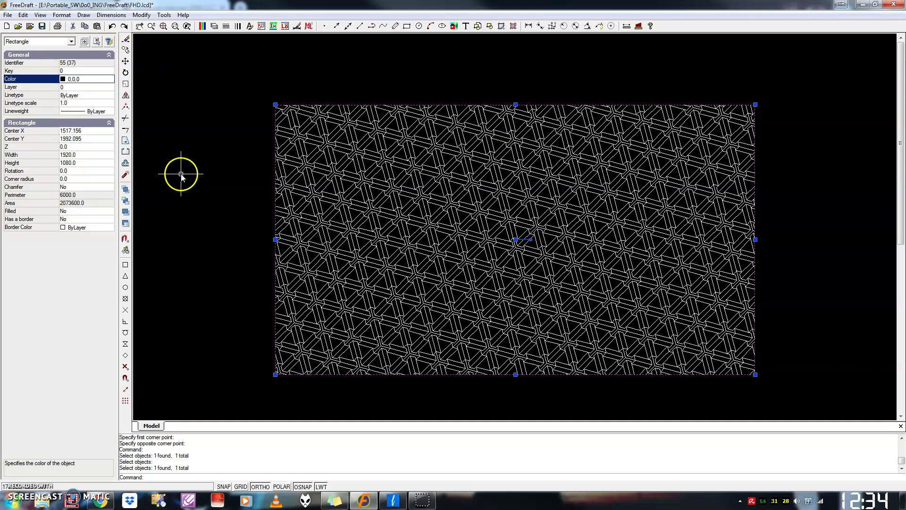
key(Escape)
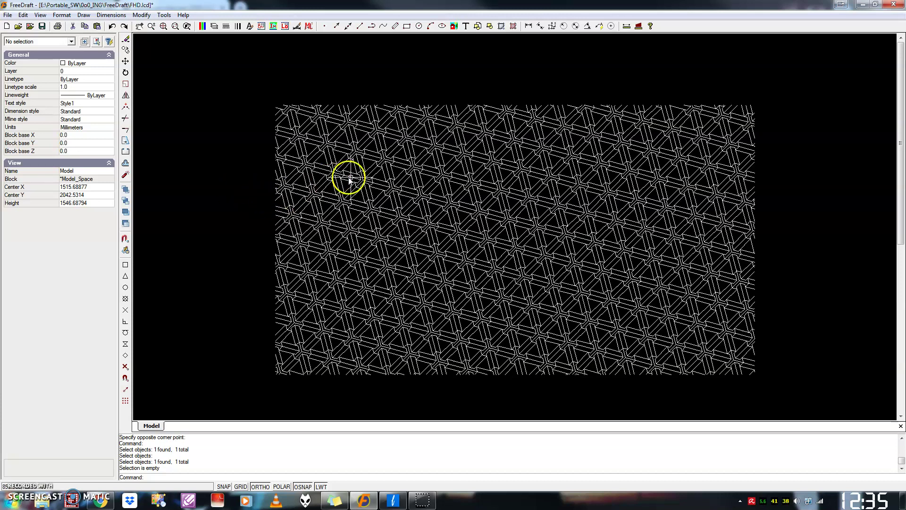
- Select the Escher hatch, change its Properties colour to 250, then deselect it
click(397, 155)
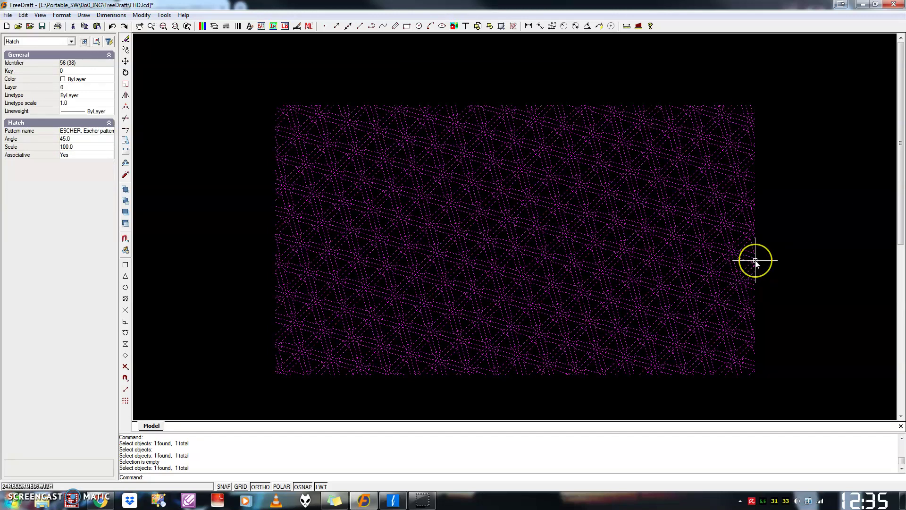
click(771, 258)
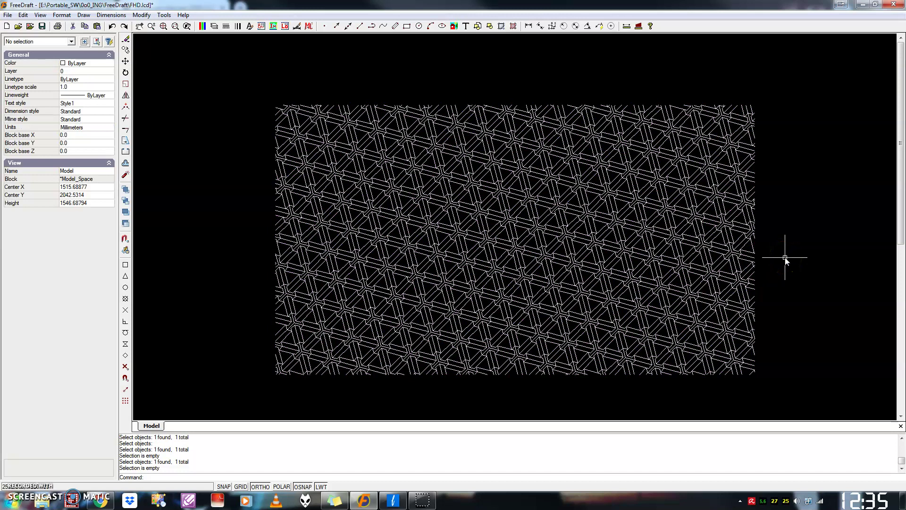
click(590, 256)
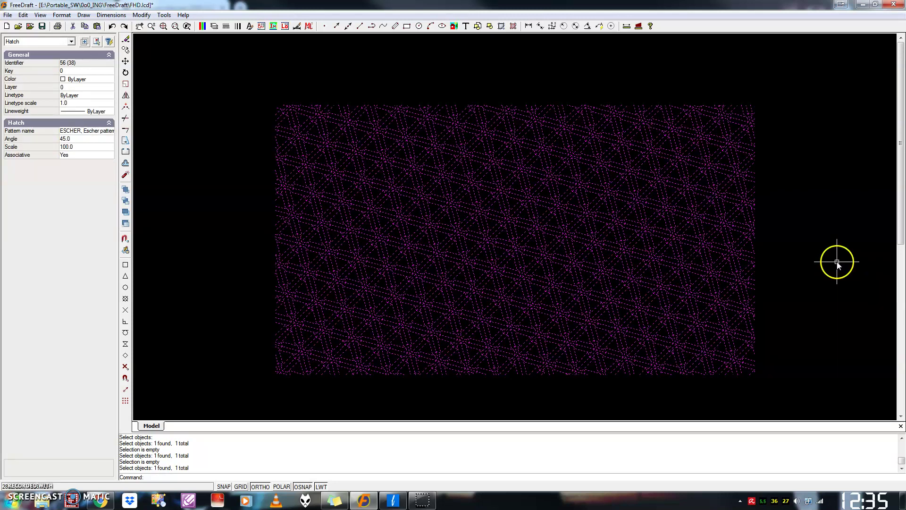
click(80, 80)
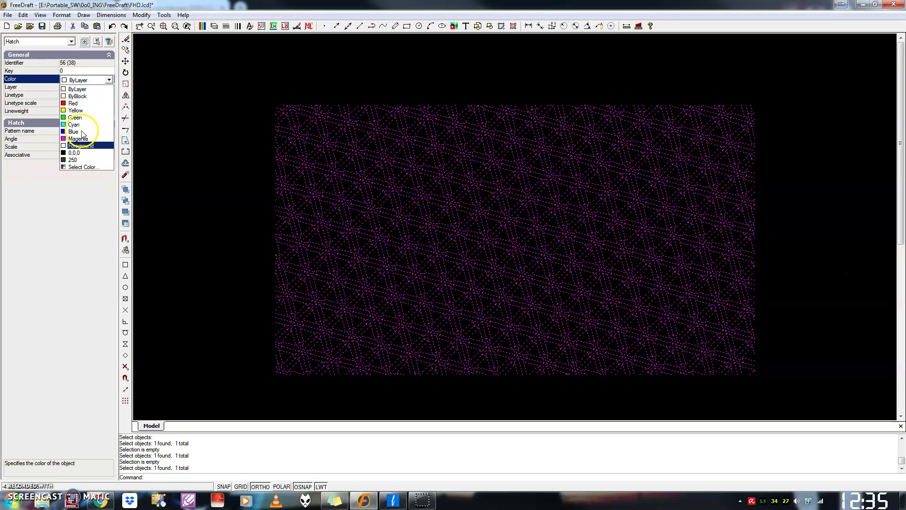
click(75, 160)
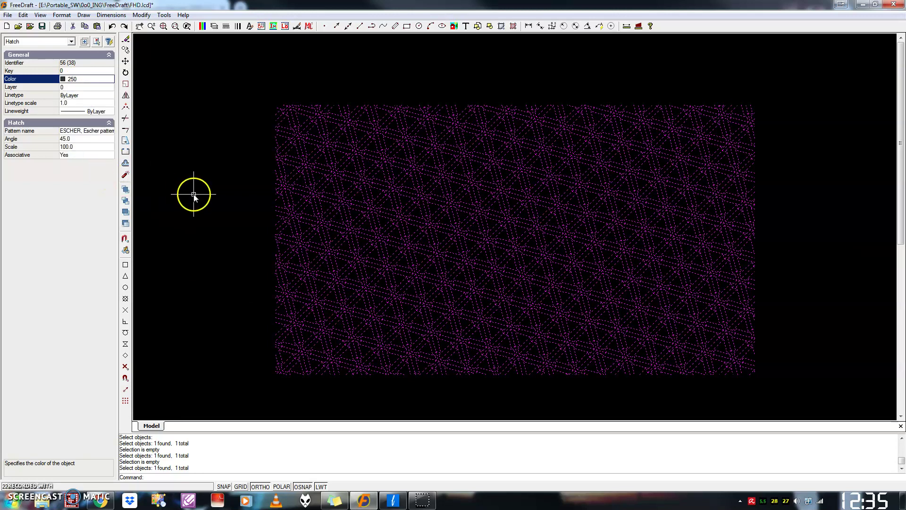
click(193, 195)
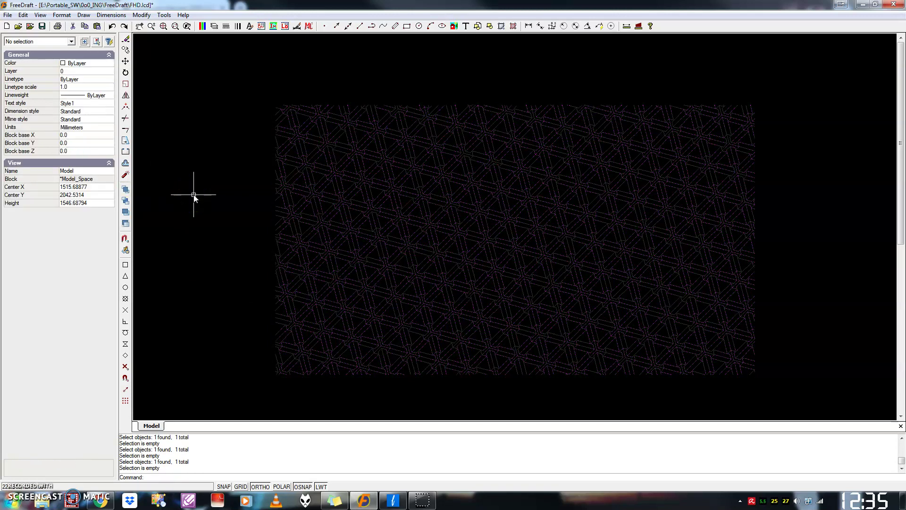
click(666, 274)
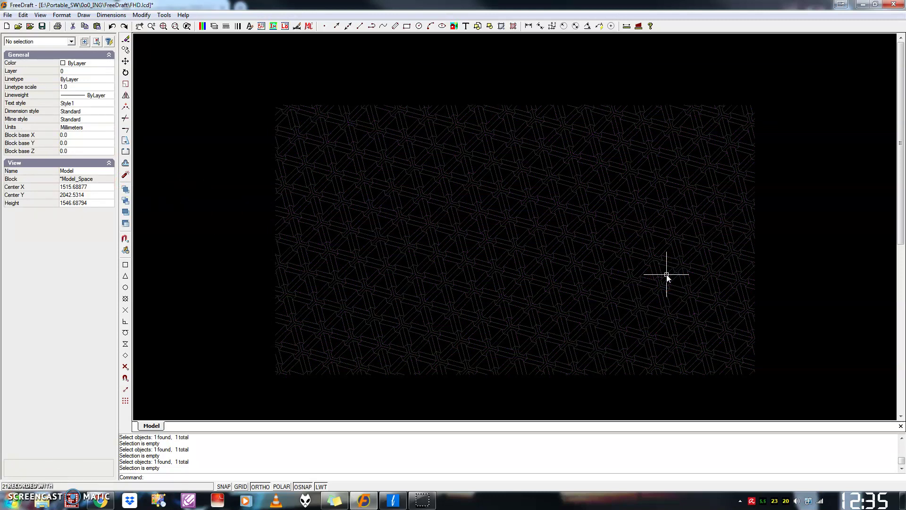
scroll(650, 269, up, 1)
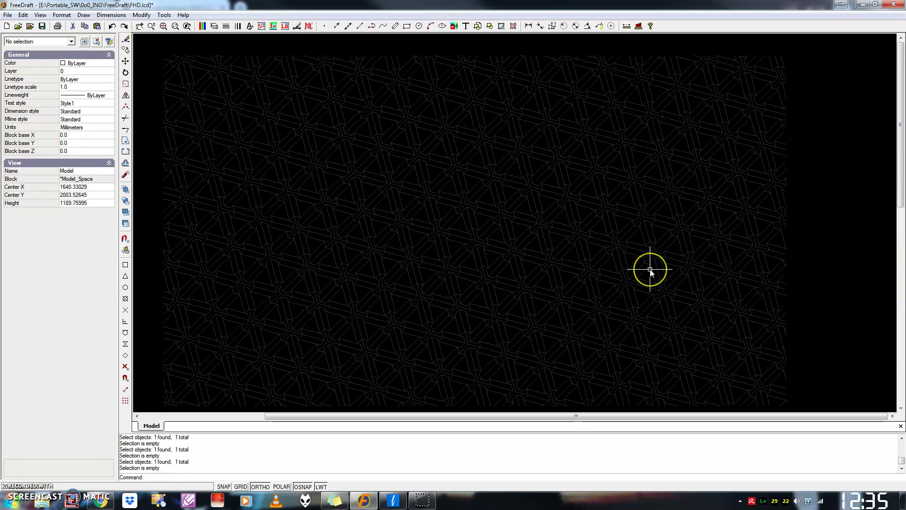
scroll(650, 269, down, 1)
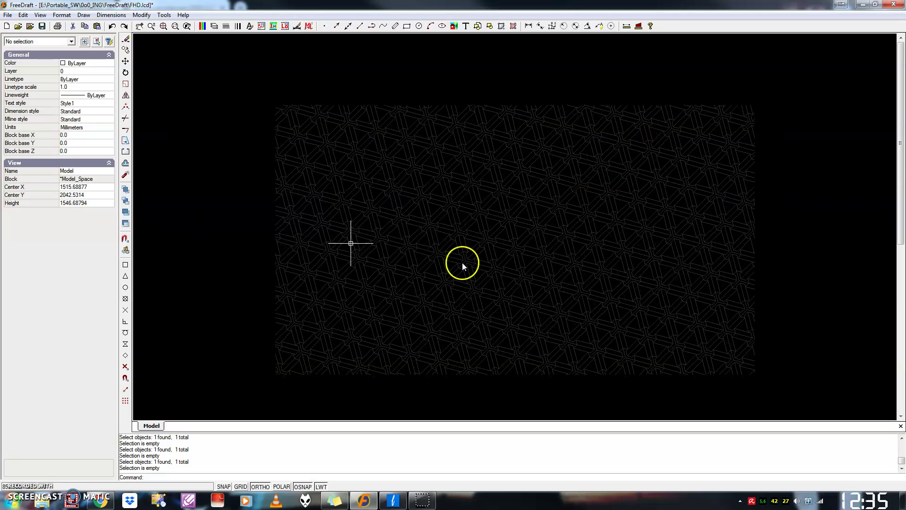
- Export the drawing extents to Image001.png at 22 dpi (2146 × 2193 pixels)
click(165, 16)
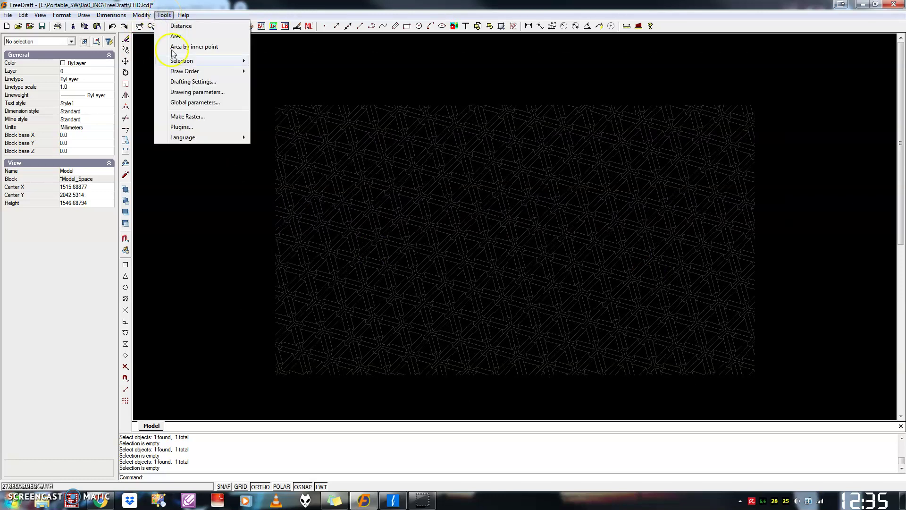
click(217, 120)
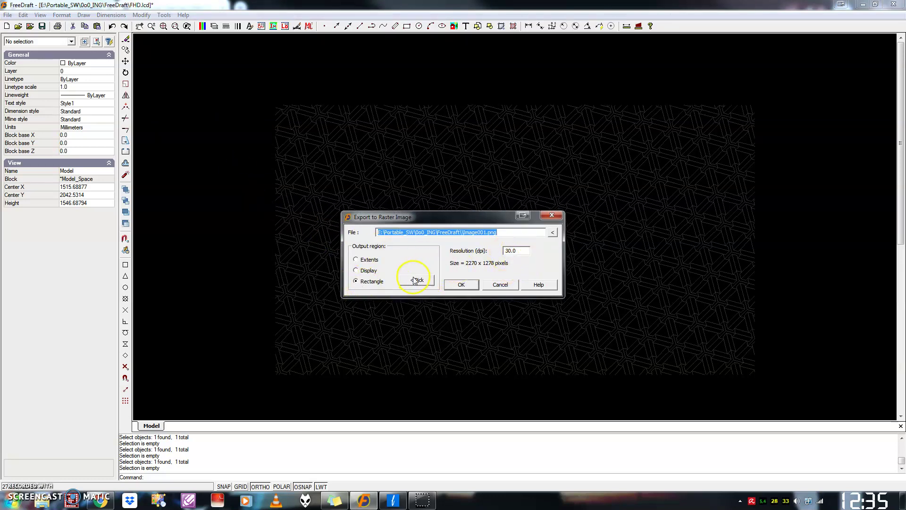
click(356, 260)
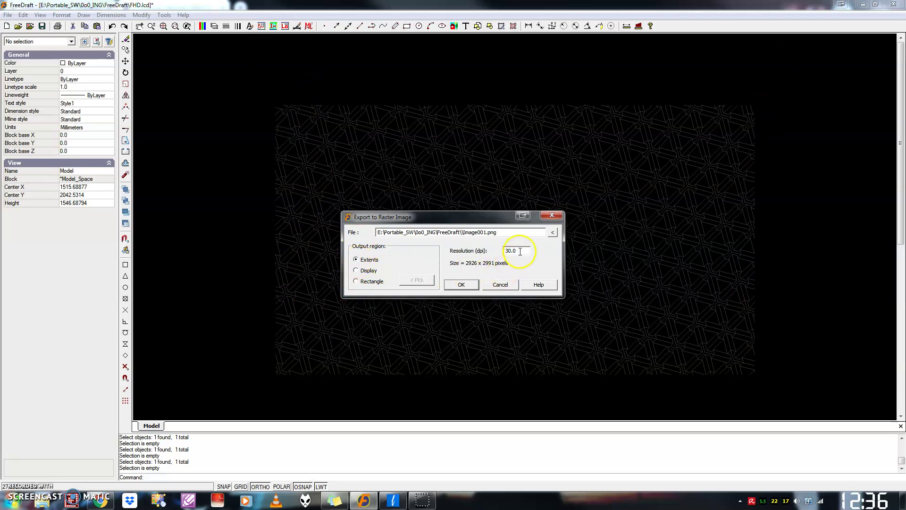
drag(520, 251, 486, 250)
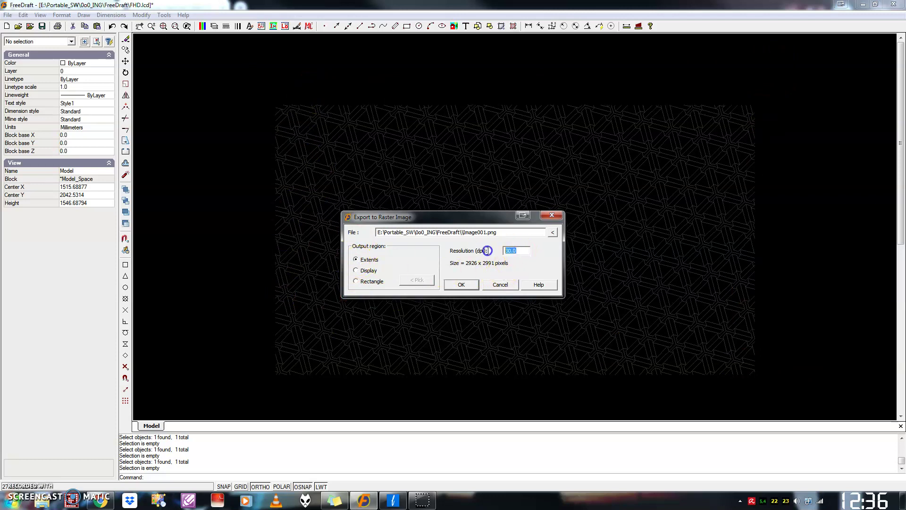
click(517, 252)
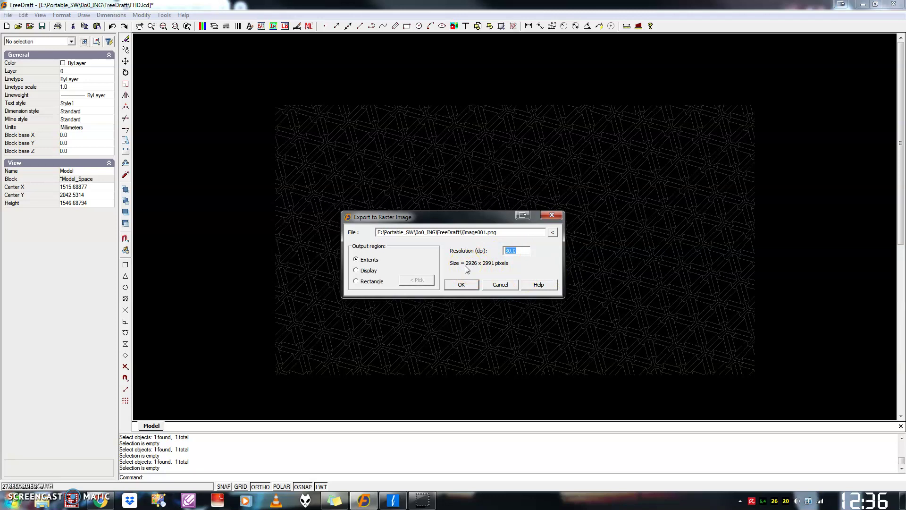
click(492, 268)
click(515, 254)
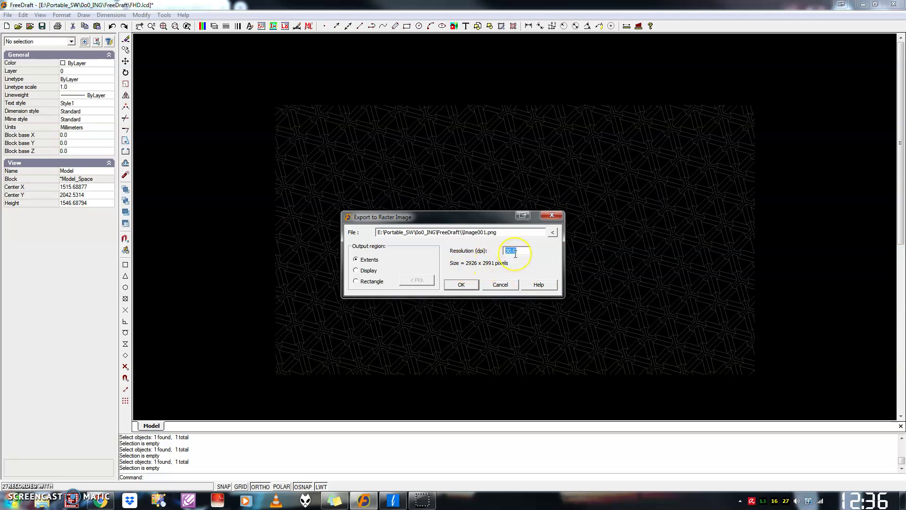
text(22)
click(464, 284)
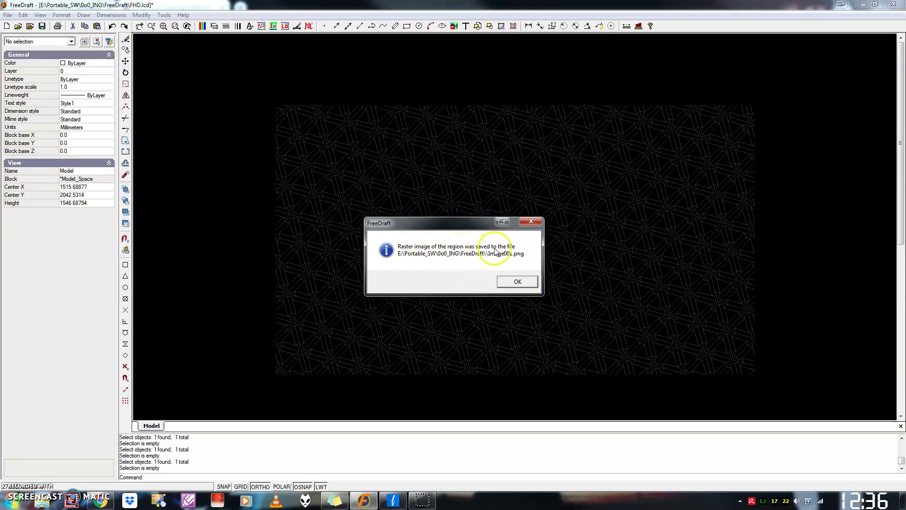
- Dismiss the file-saved confirmation for Image001.png and return to the FreeDraft drawing
click(517, 281)
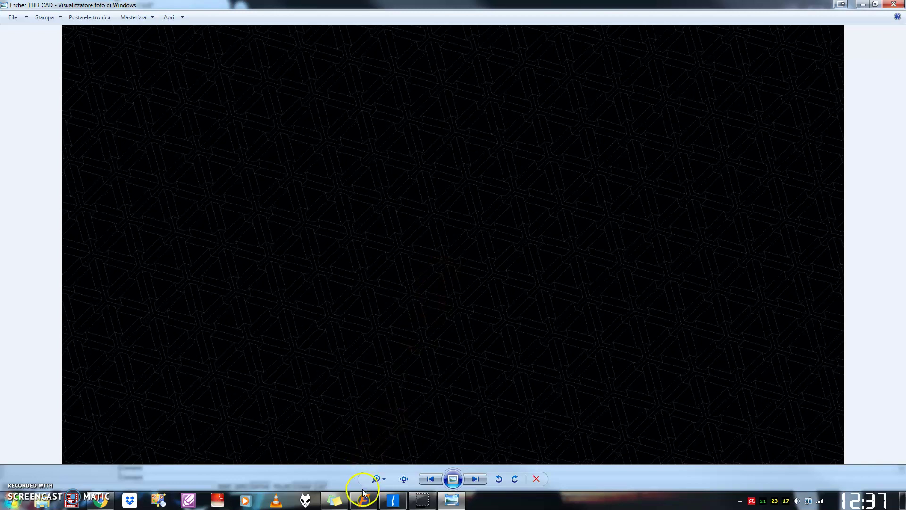
mouse_move(363, 501)
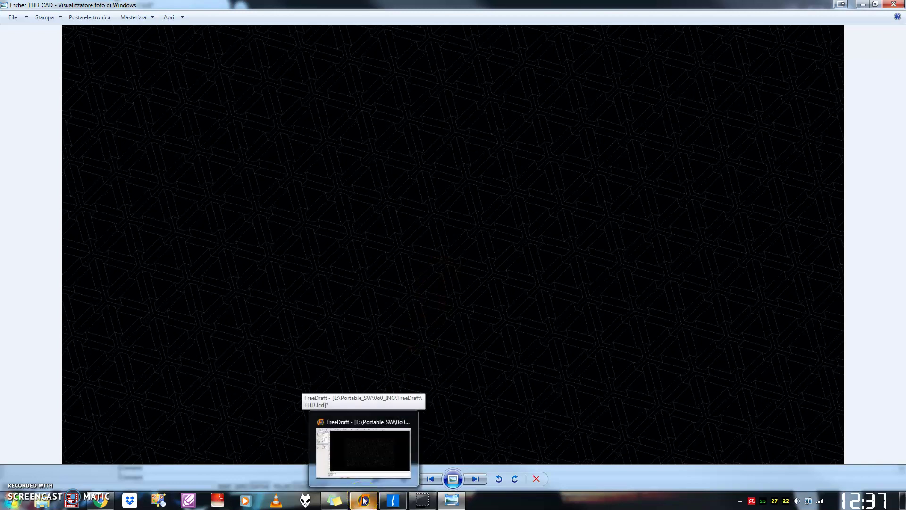
click(364, 500)
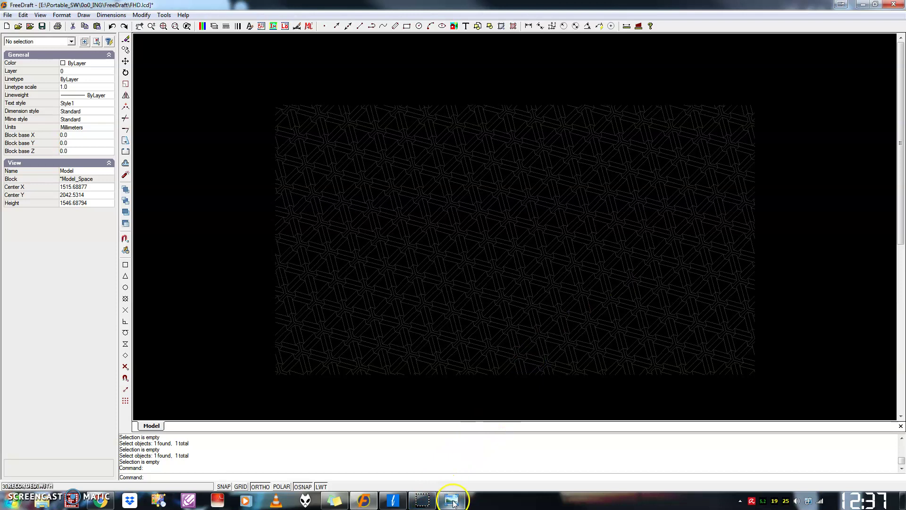
- Browse the Tools menu without choosing anything, then bring Escher_FHD_CAD back up in Windows Photo Viewer
click(164, 15)
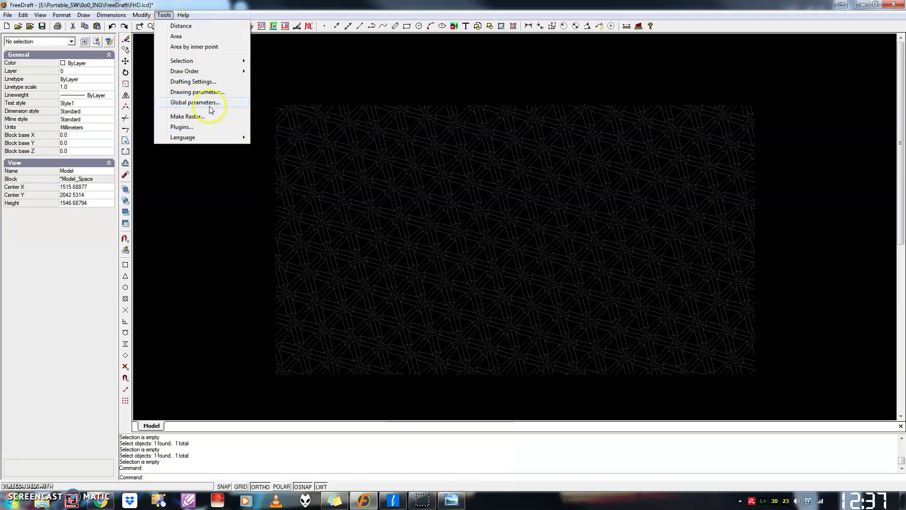
click(400, 101)
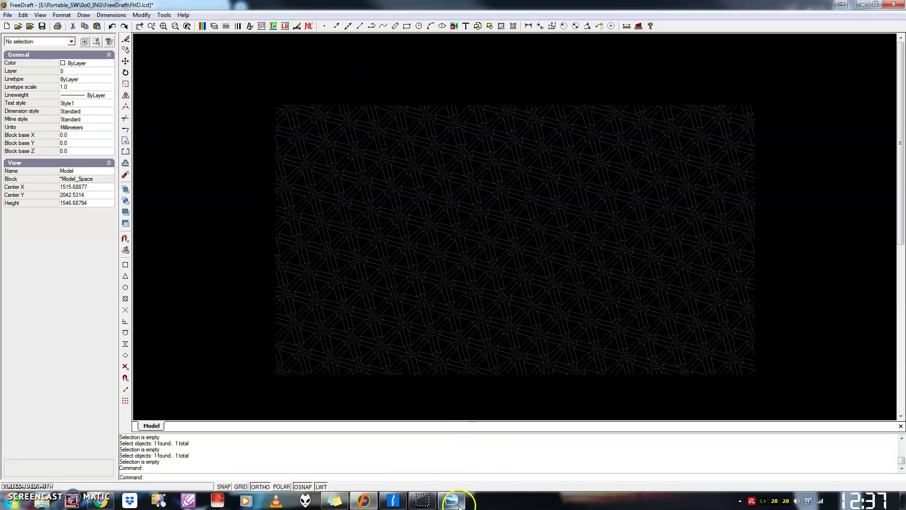
click(451, 499)
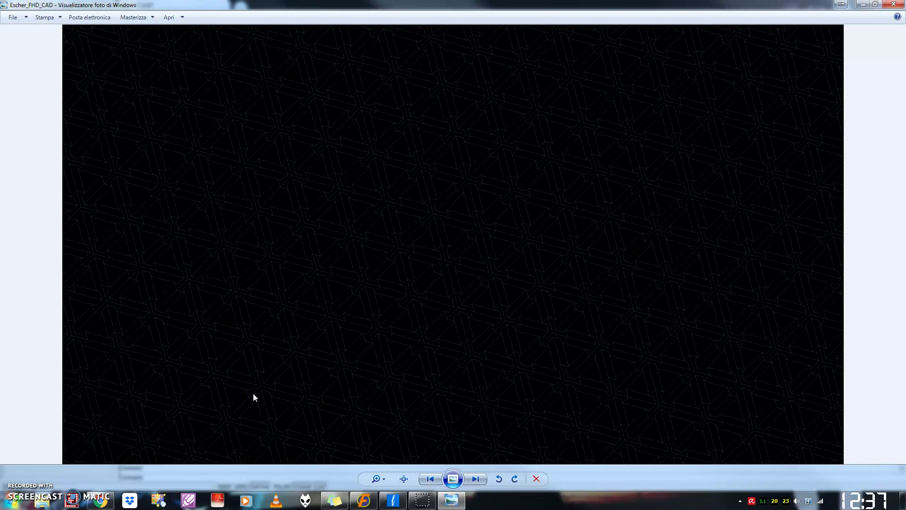
- Switch from the photo viewer to the empty Fotografix editor
click(393, 503)
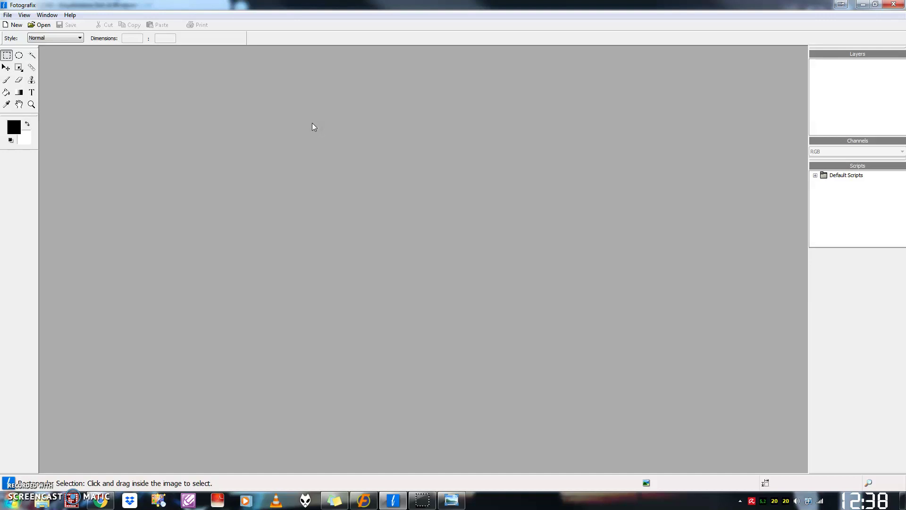
- Open Escher_FHD_CAD (1920 × 1080) in Fotografix and maximize its image window
click(44, 26)
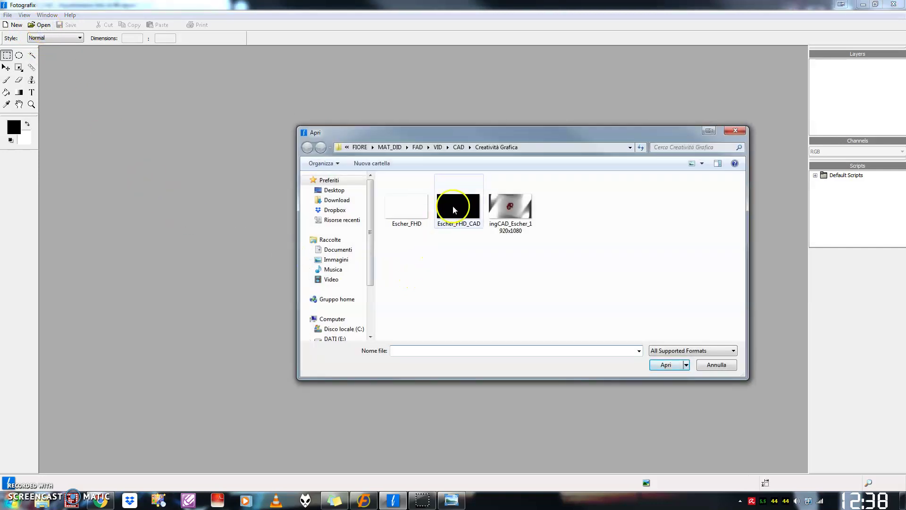
click(457, 208)
click(683, 366)
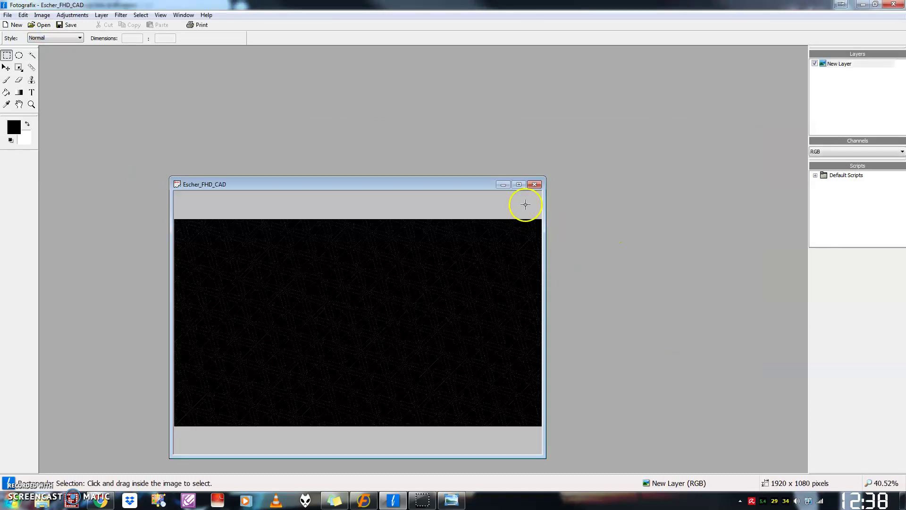
click(518, 184)
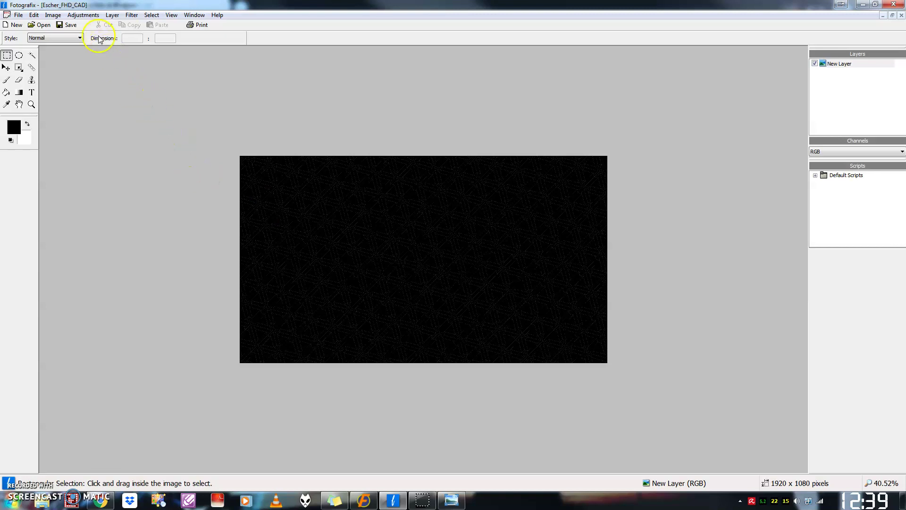
- Look through the Image and Layer menus to reach the Adjustments list, leaving the image unchanged
click(54, 15)
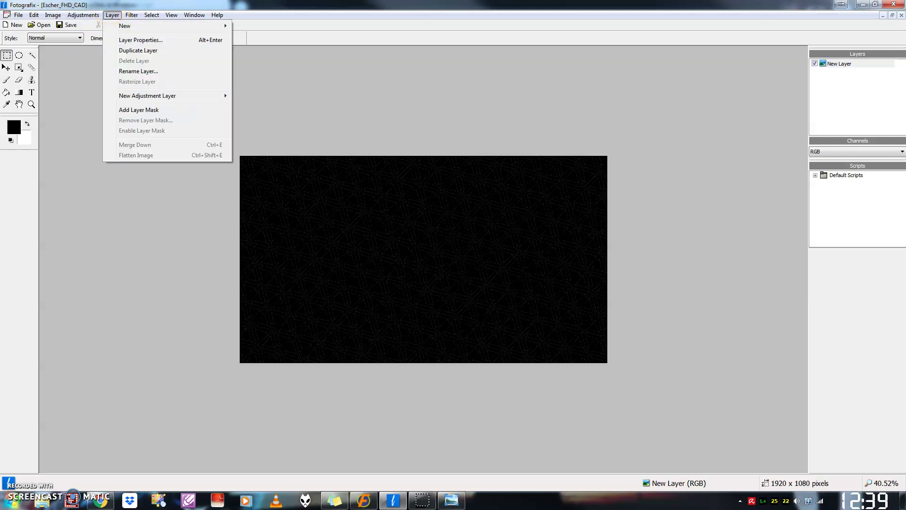
click(112, 14)
click(84, 14)
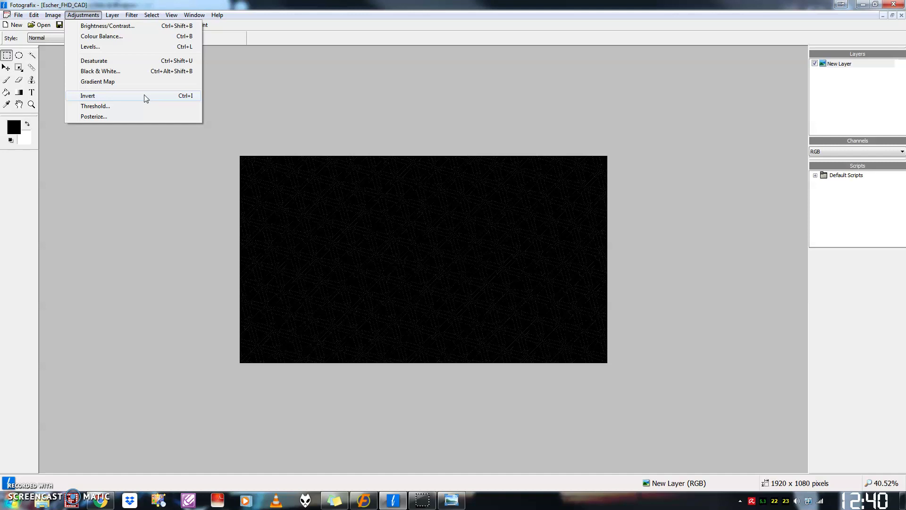
- Apply Adjustments > Invert to Escher_FHD_CAD, then zoom in and out to check the light lattice
click(144, 95)
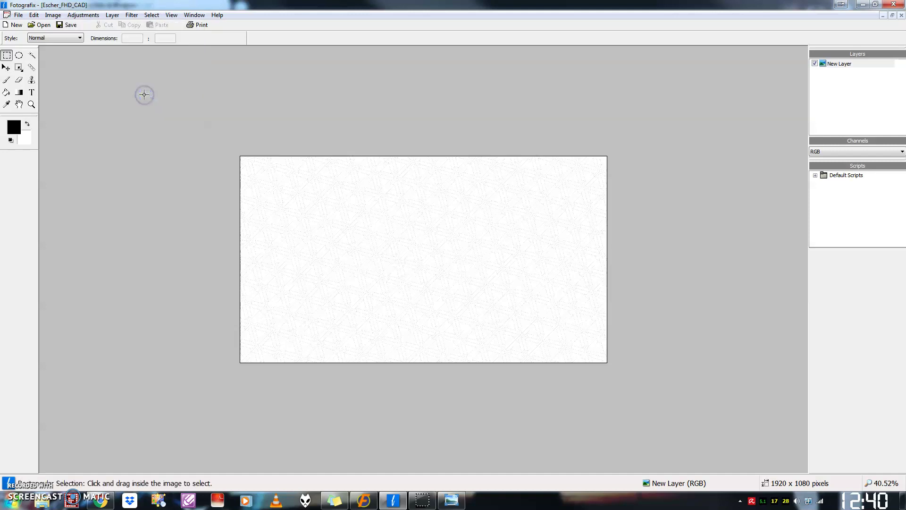
scroll(613, 186, up, 1)
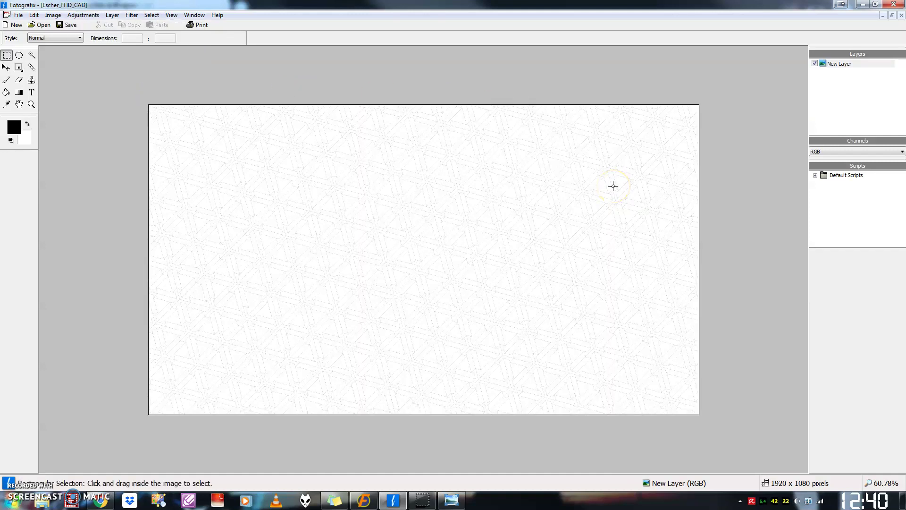
scroll(613, 186, up, 2)
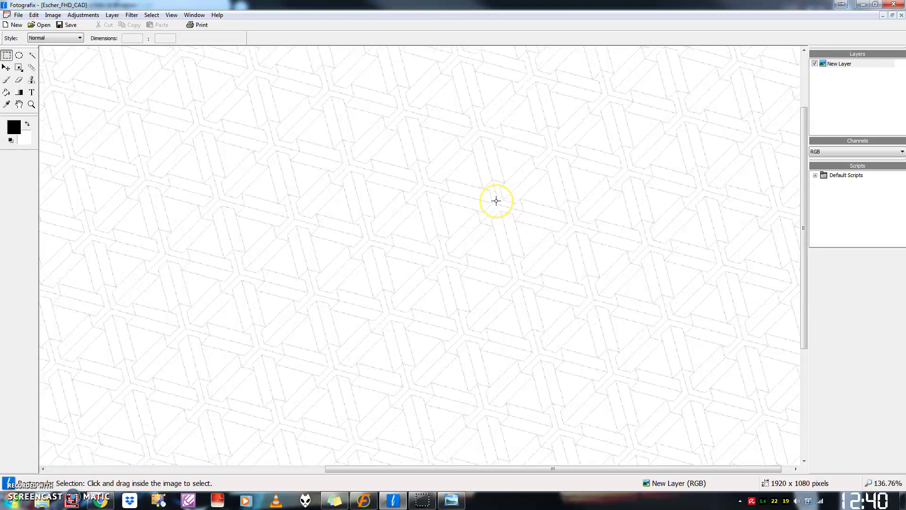
scroll(495, 201, down, 1)
scroll(496, 201, down, 1)
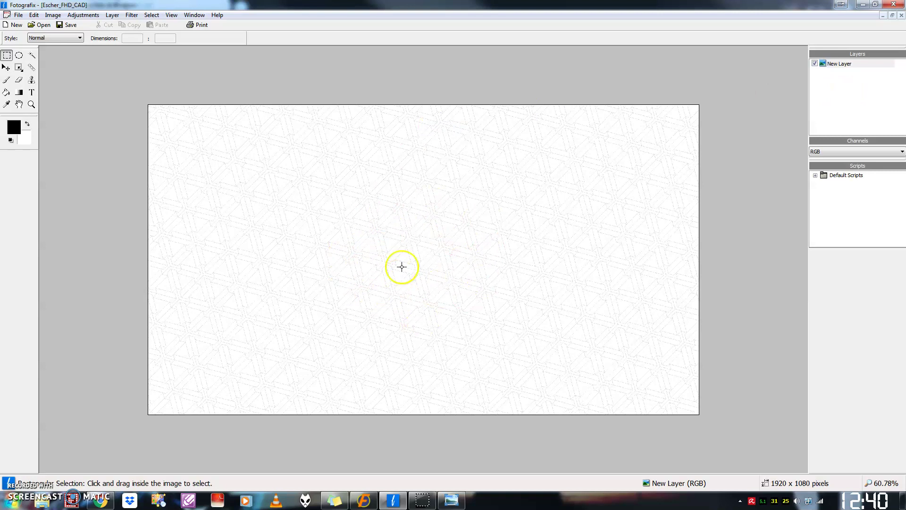
click(451, 500)
click(475, 478)
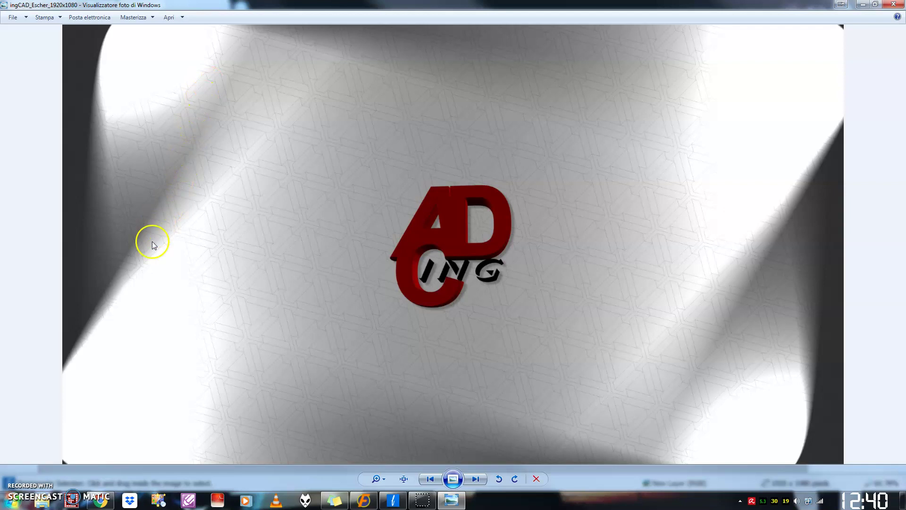
click(386, 501)
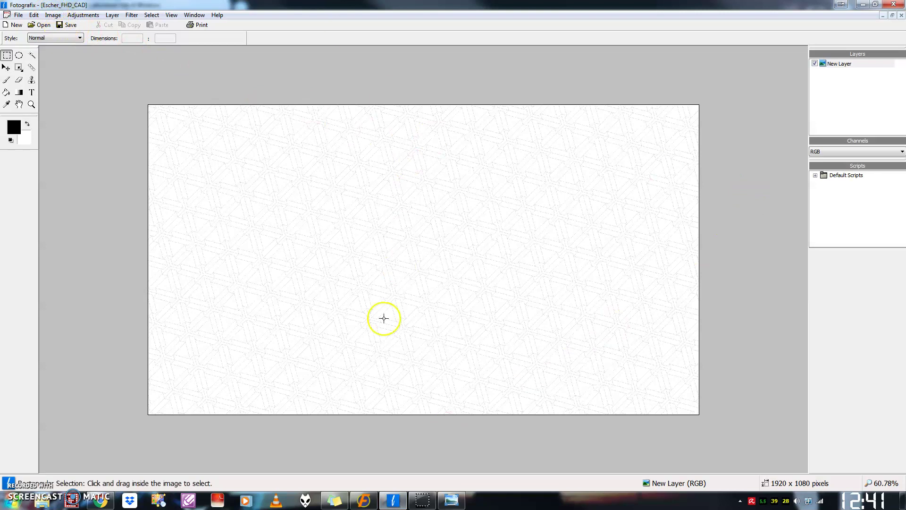
click(449, 500)
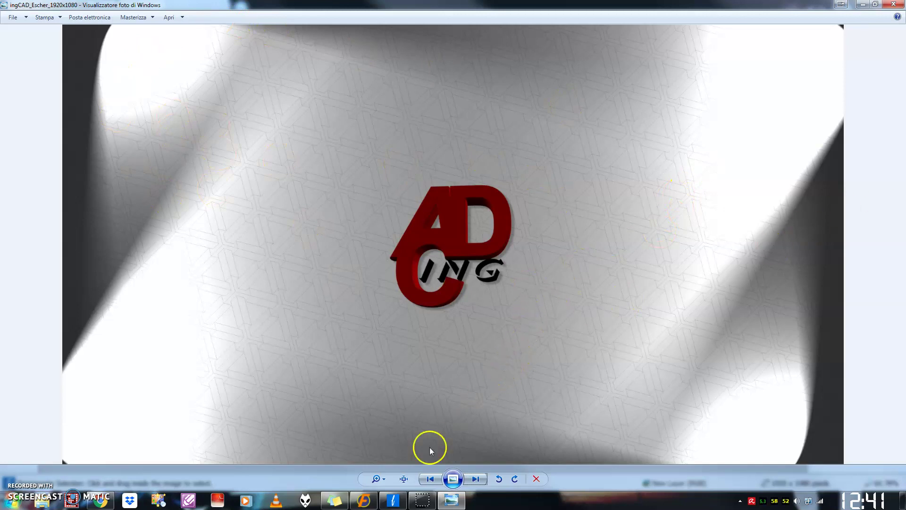
click(394, 504)
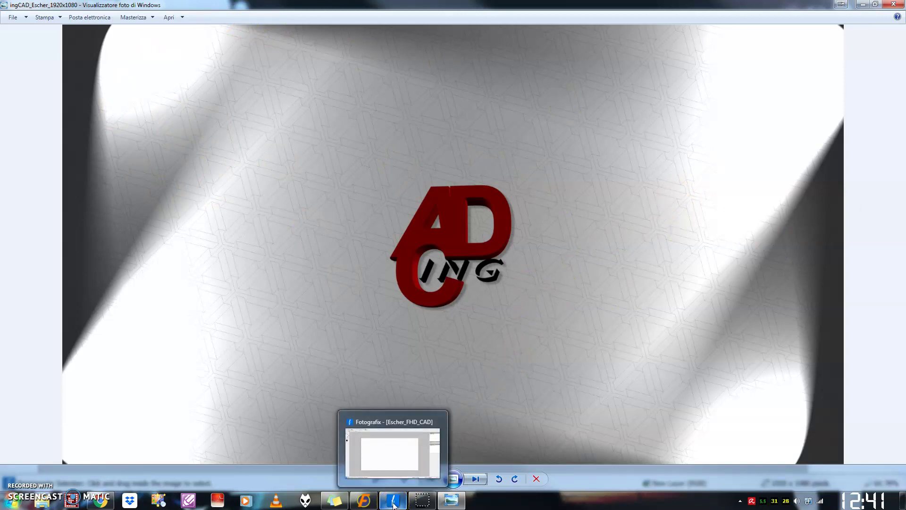